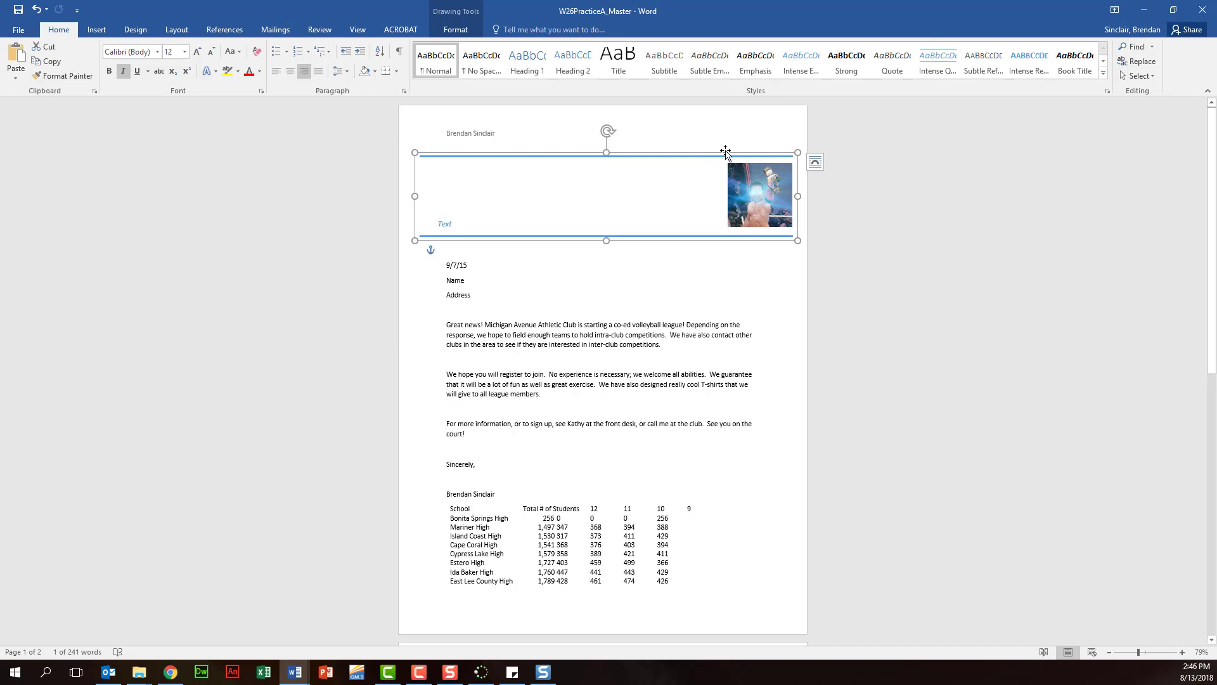
# Set the volleyball picture box's vertical absolute position to 2.5" below Paragraph
pyautogui.click(815, 166)
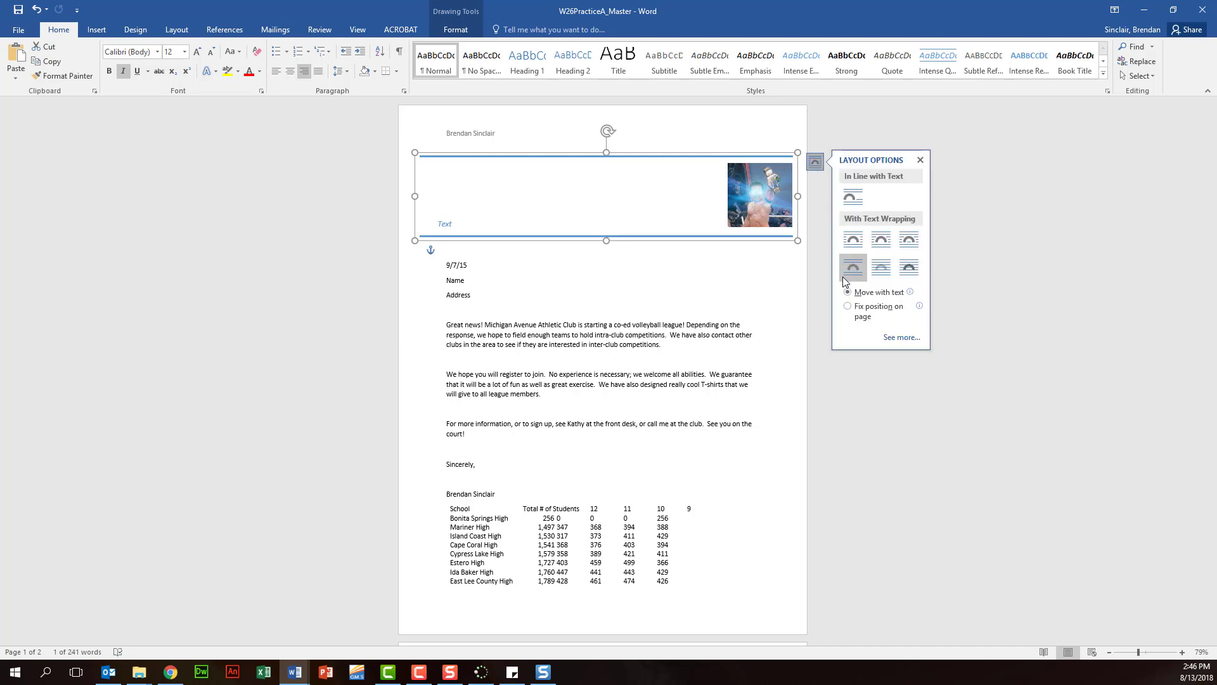
pyautogui.click(902, 338)
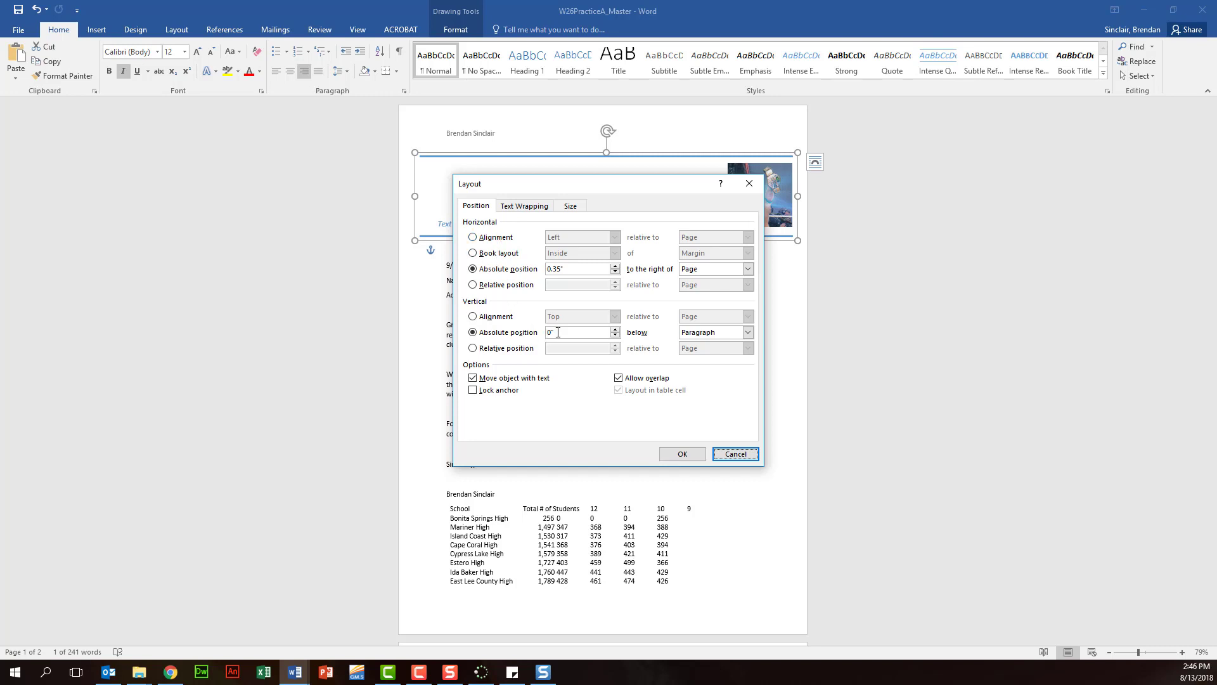
pyautogui.doubleClick(616, 330)
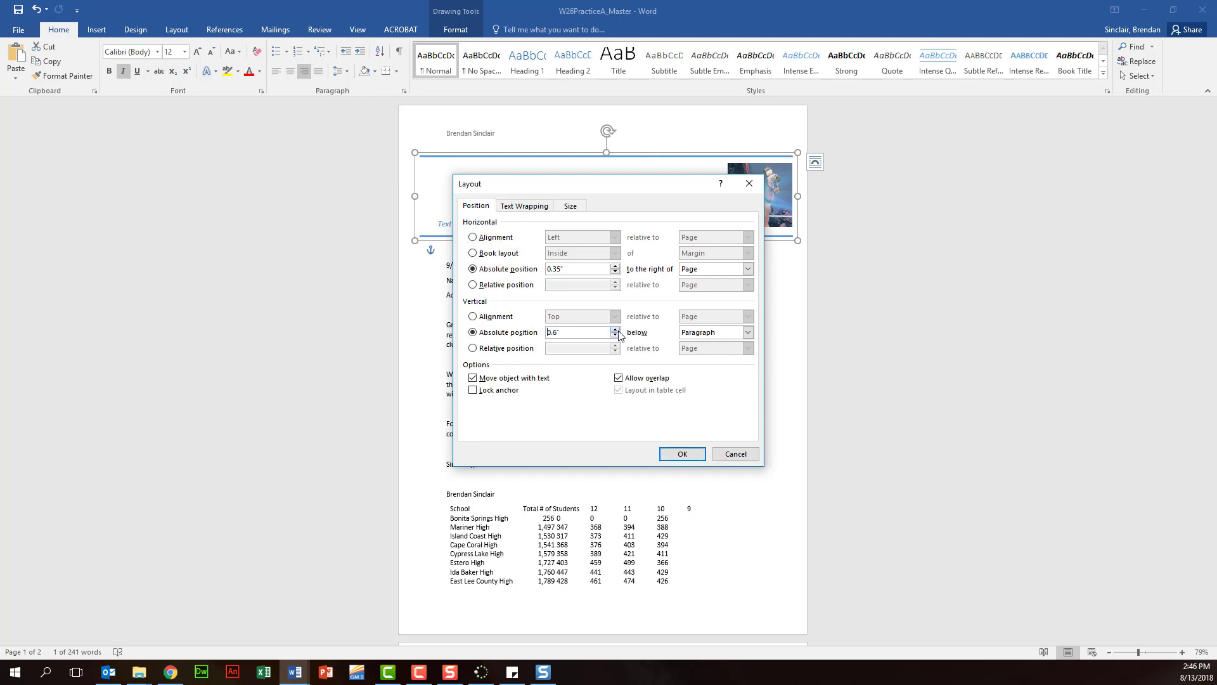
pyautogui.tripleClick(615, 329)
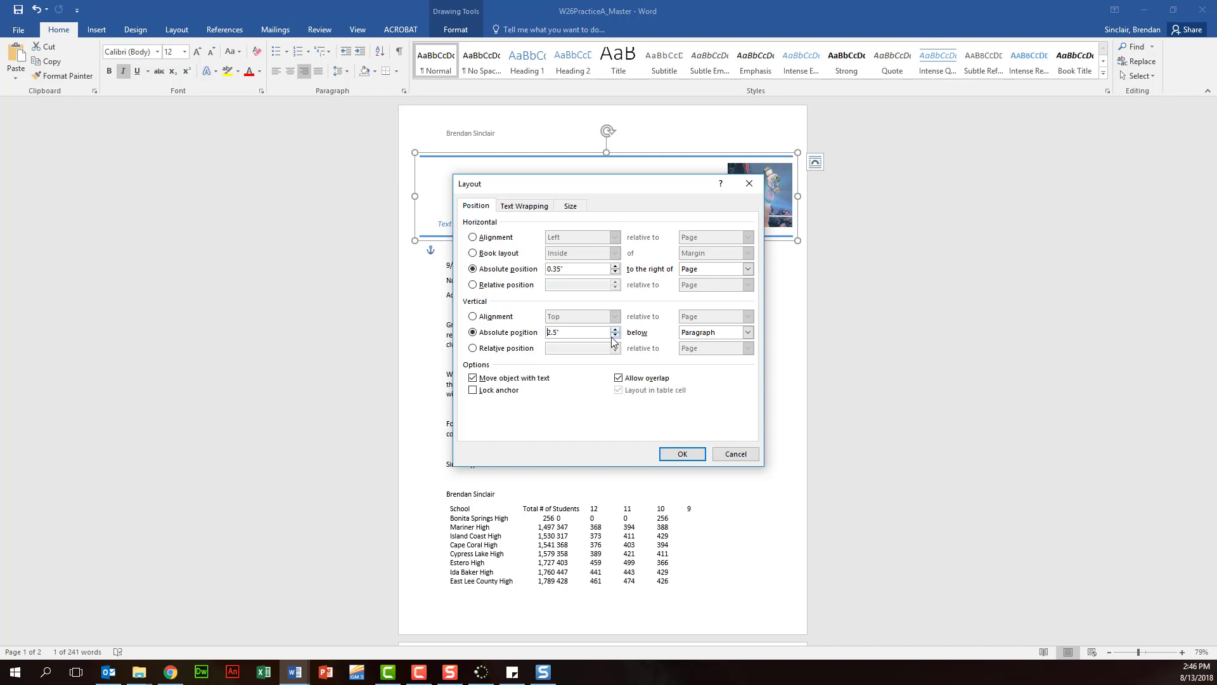
pyautogui.click(722, 333)
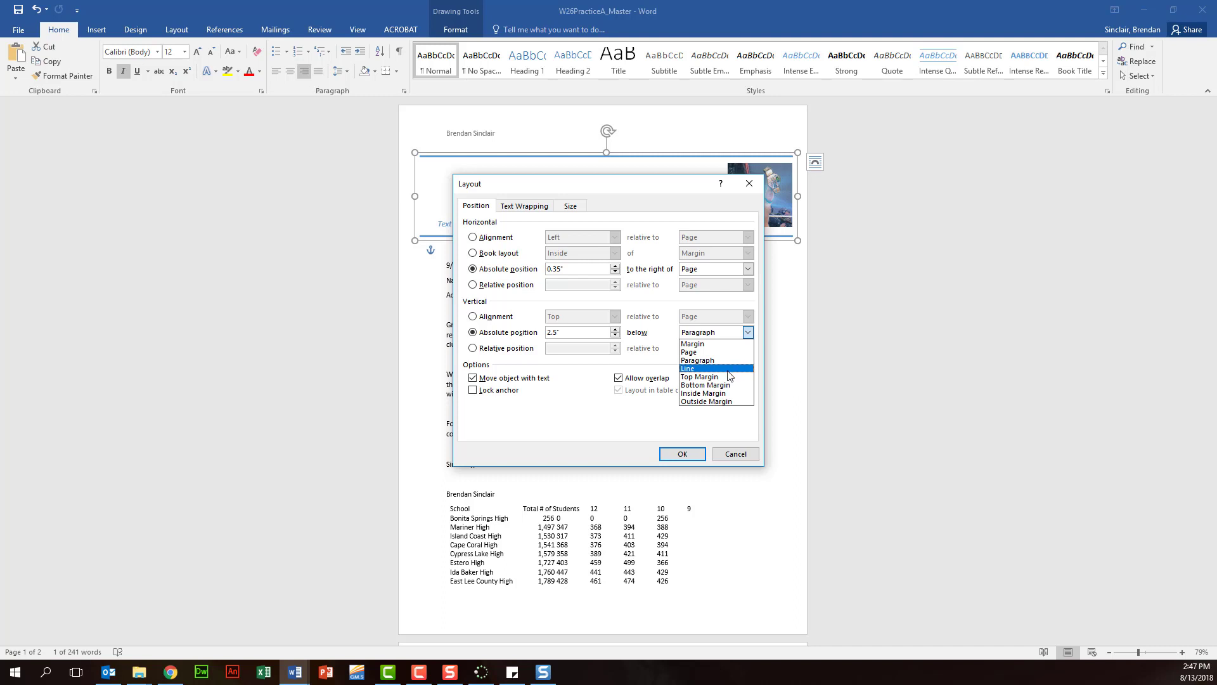
pyautogui.click(730, 445)
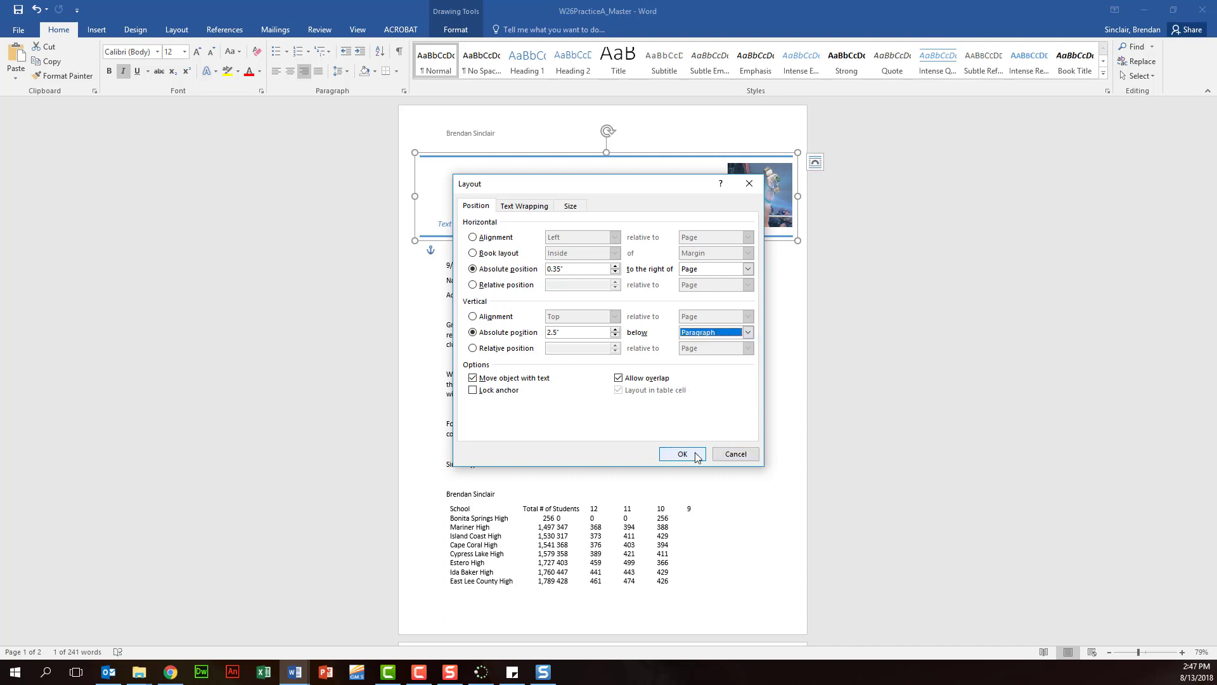
pyautogui.click(697, 454)
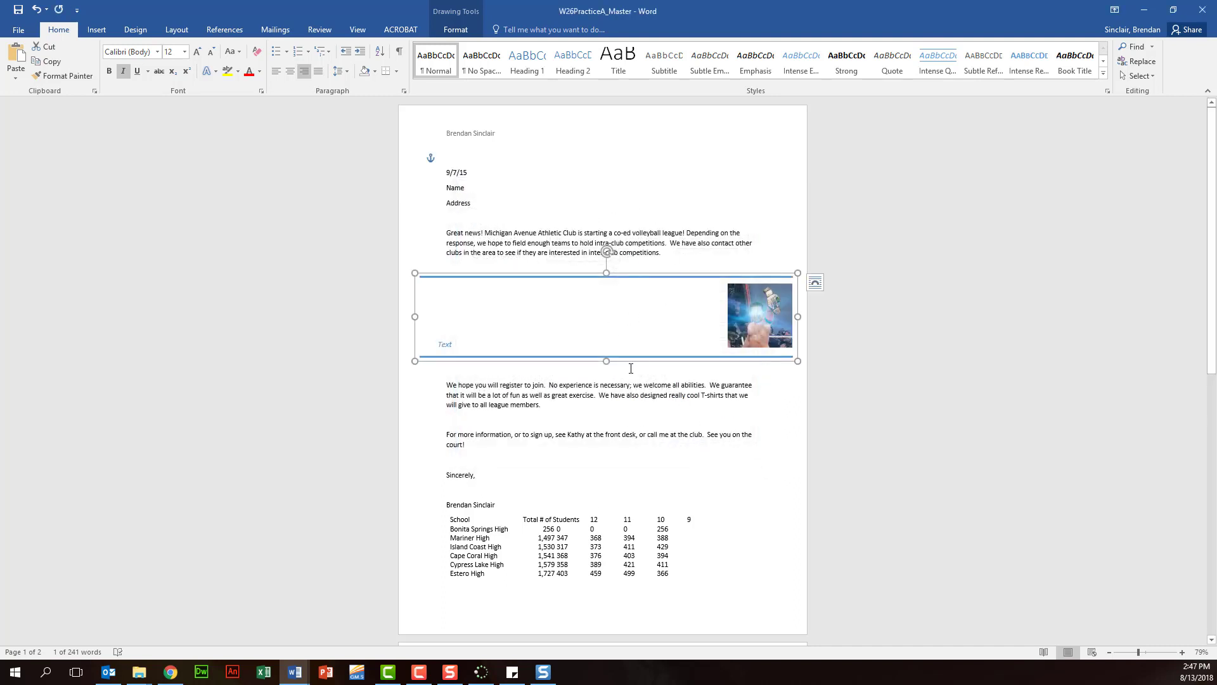
# Convert the tab-separated school data, School through the District row, into a six-column table
pyautogui.scroll(-8, 631, 369)
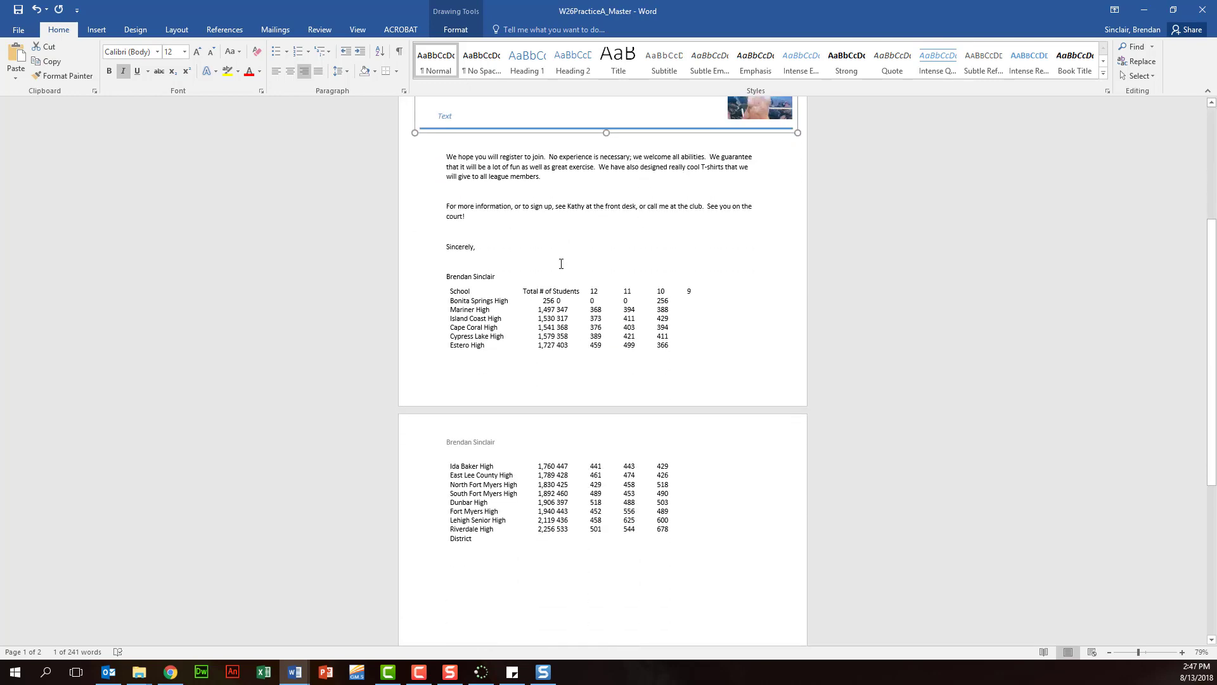
pyautogui.click(445, 245)
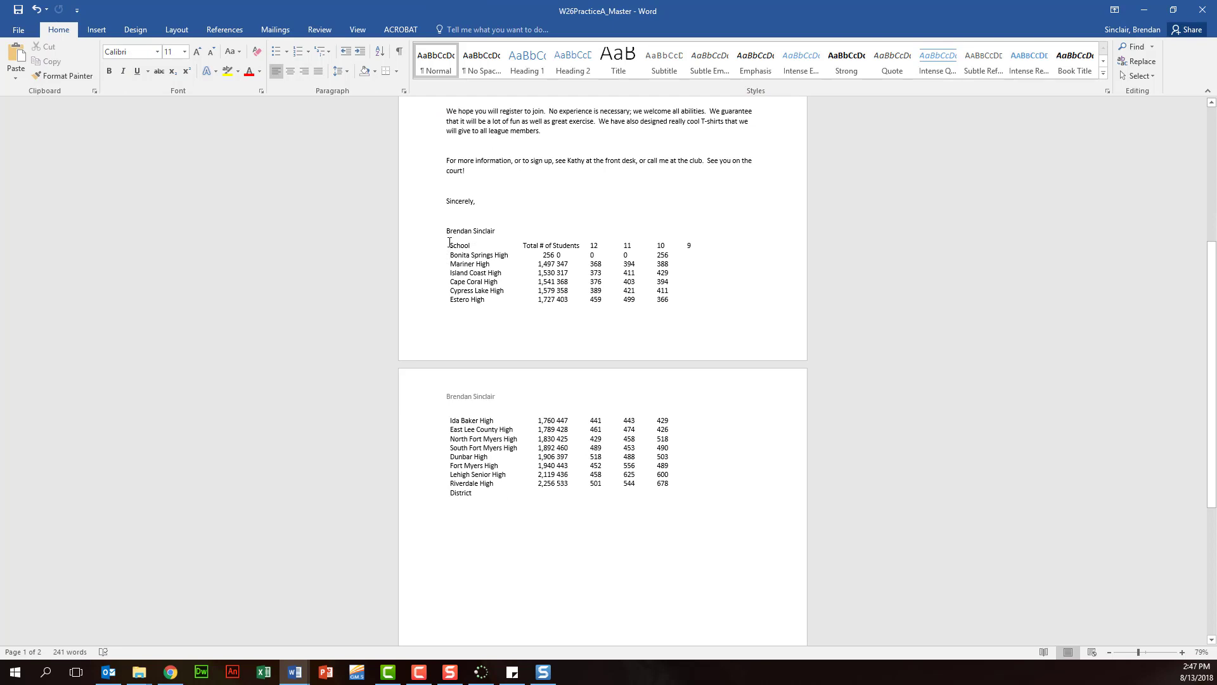
pyautogui.moveTo(450, 243); pyautogui.dragTo(673, 499)
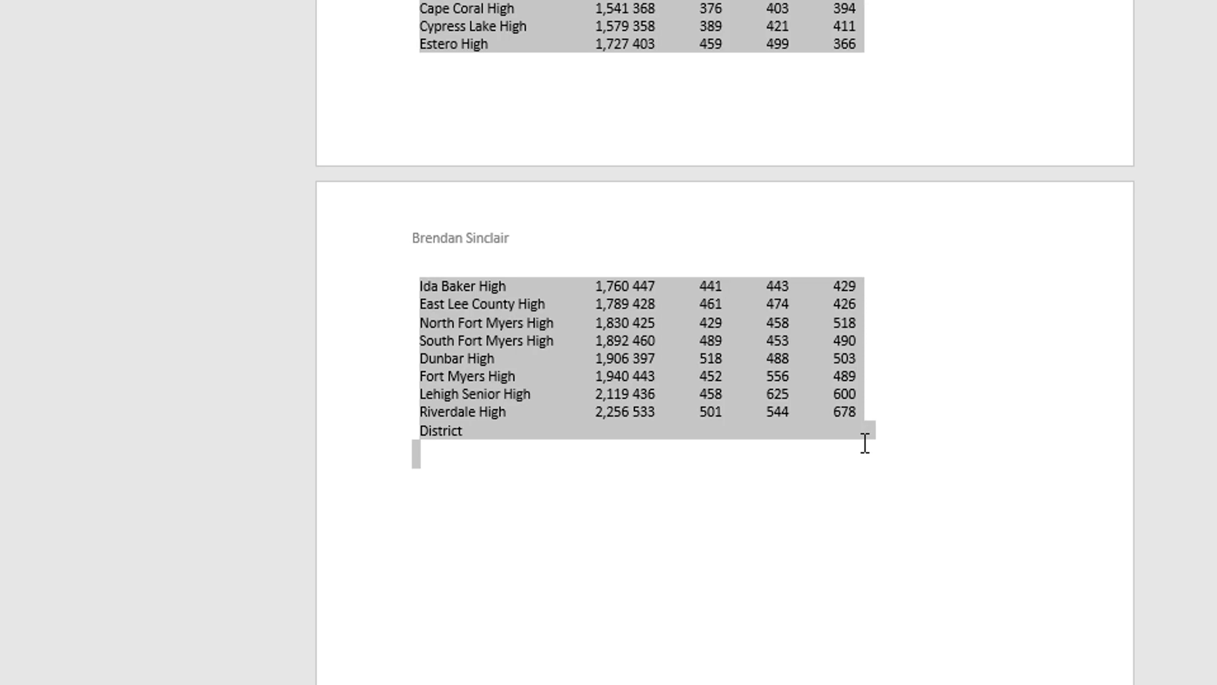
pyautogui.moveTo(865, 443); pyautogui.dragTo(868, 432)
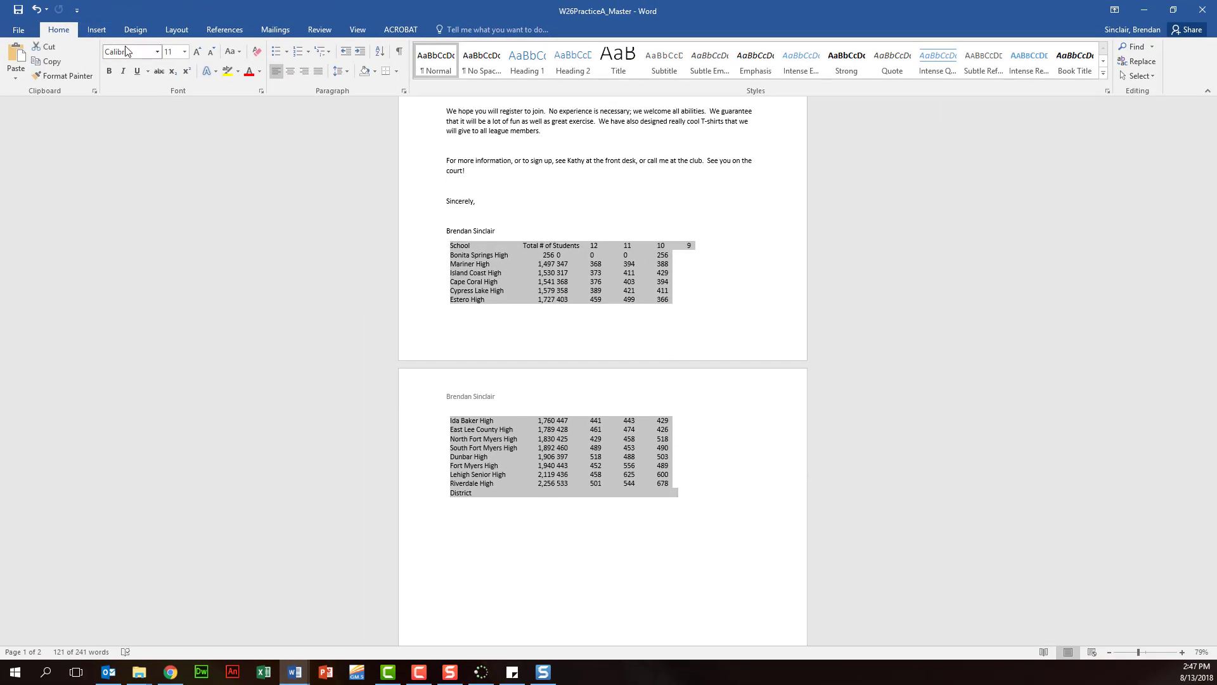
pyautogui.click(92, 32)
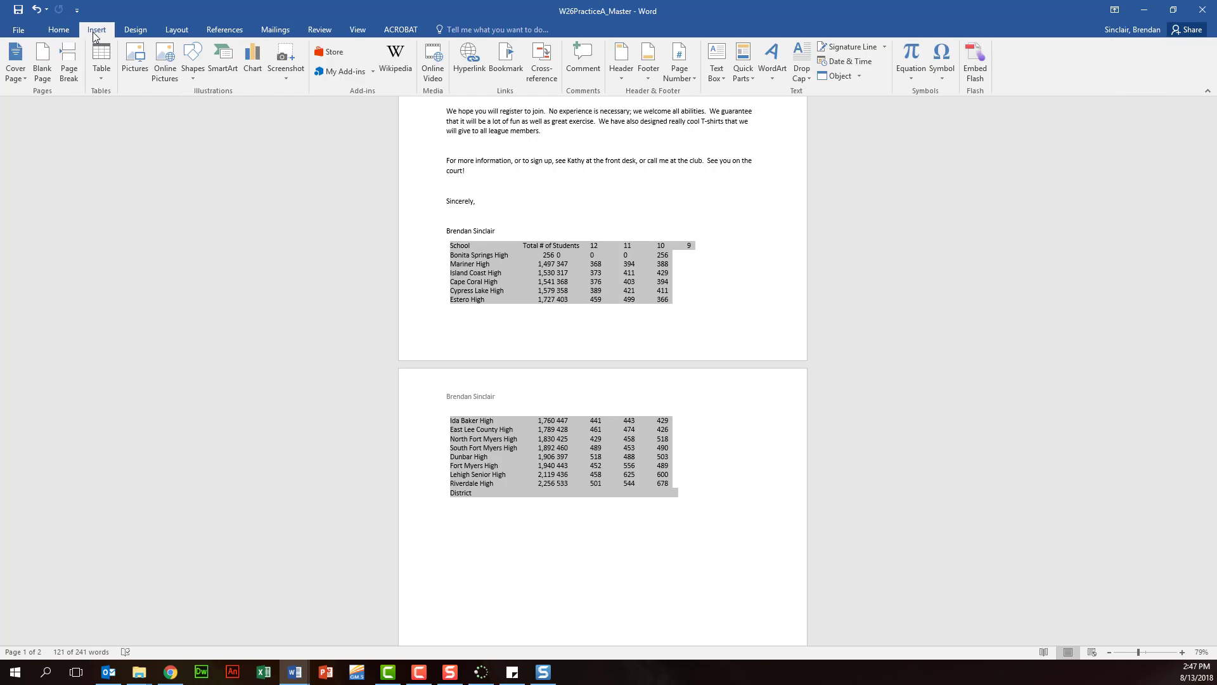
pyautogui.click(102, 77)
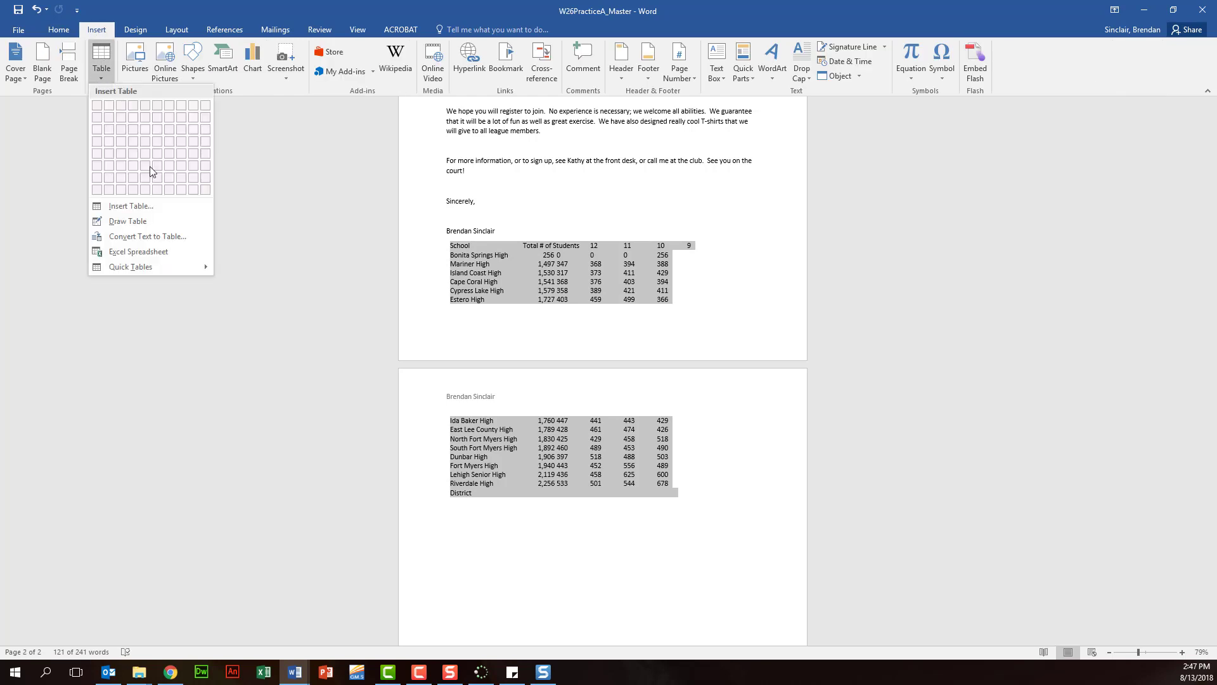
pyautogui.click(166, 237)
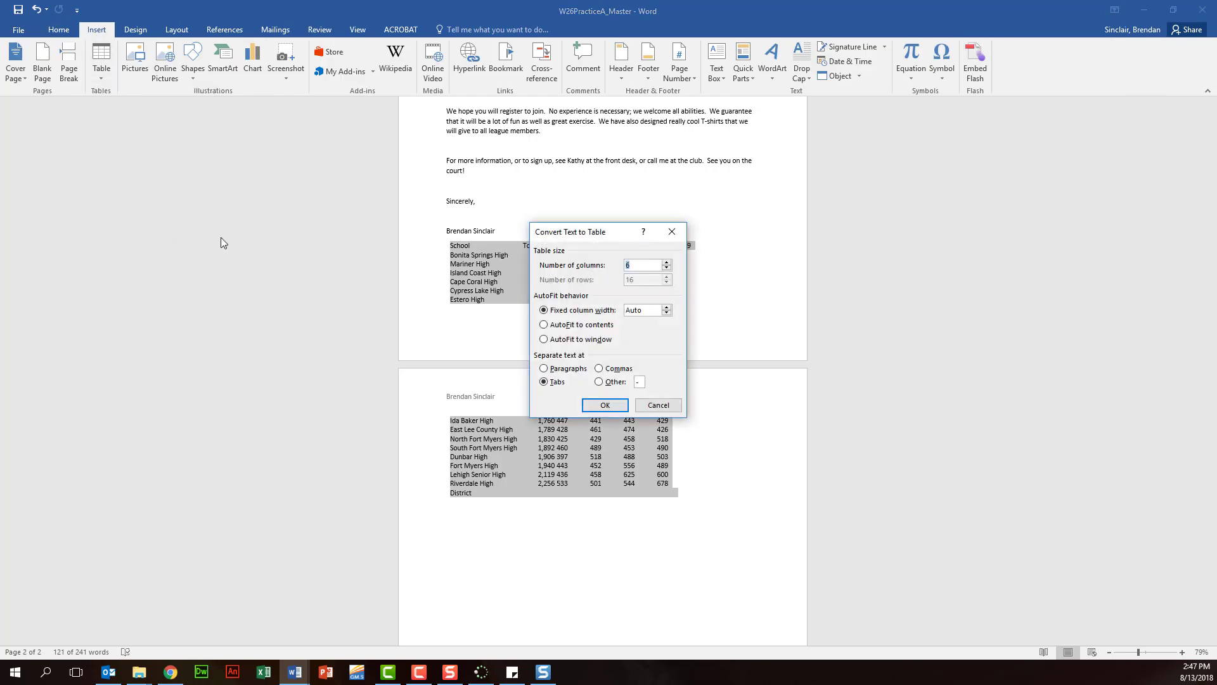
pyautogui.click(605, 405)
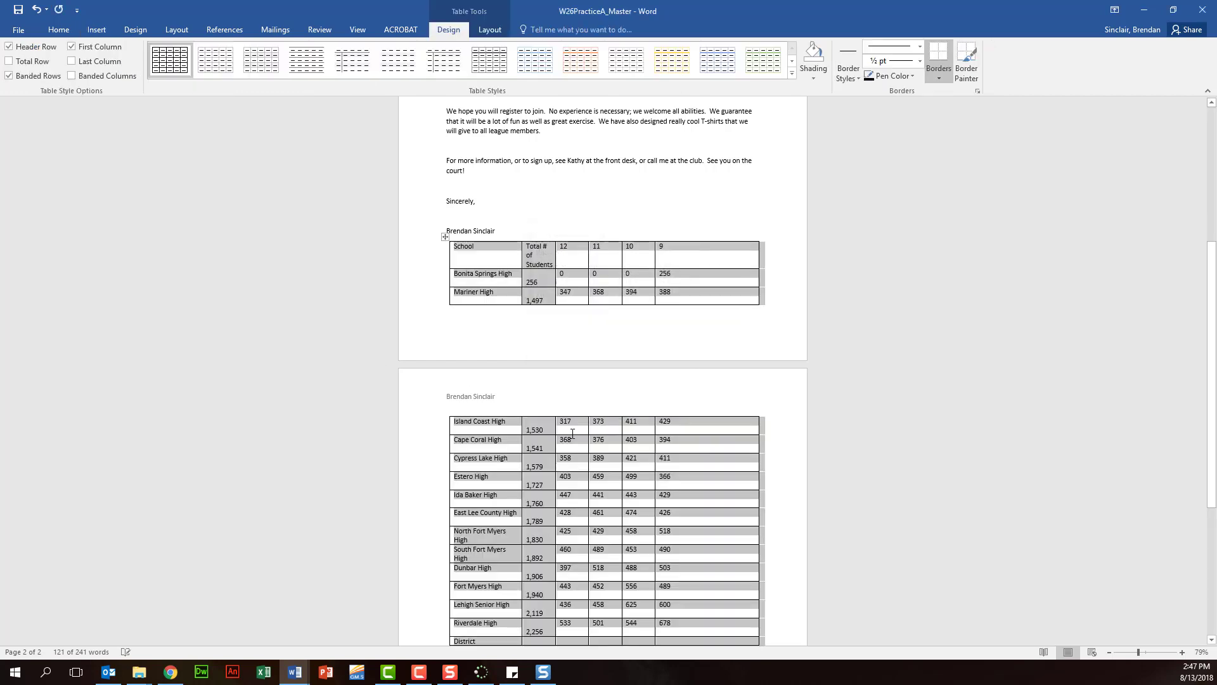
# Apply a blue Grid Table style to the school enrollment table
pyautogui.scroll(-3, 628, 317)
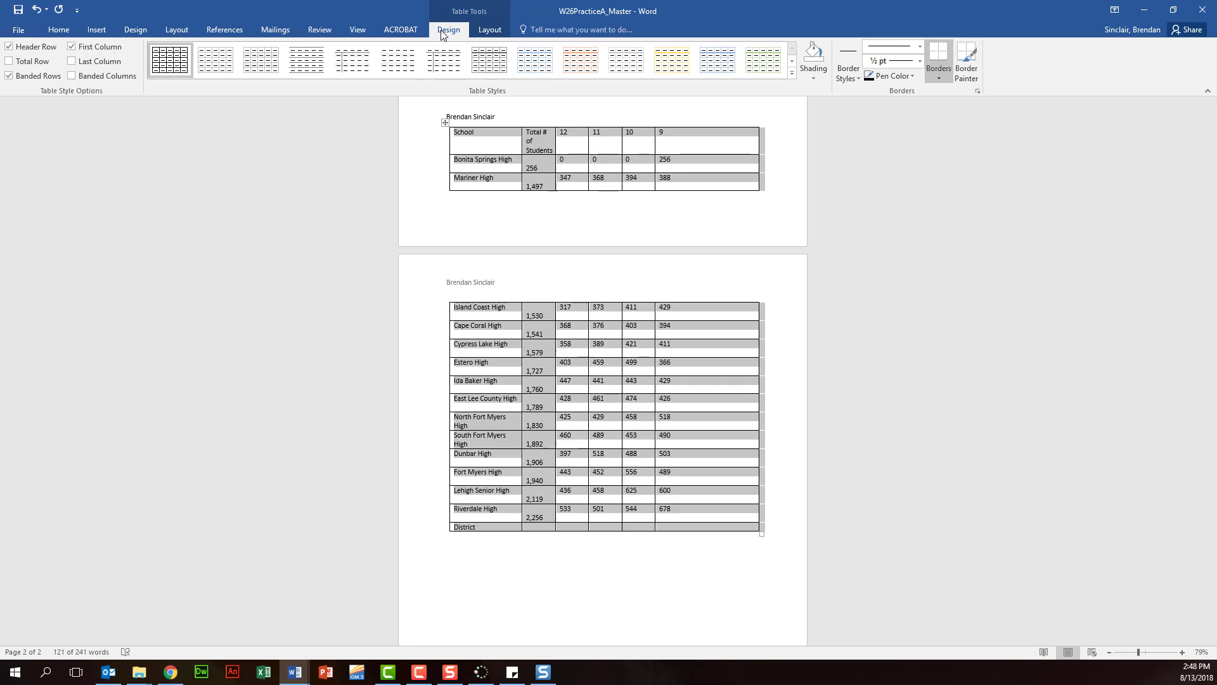
pyautogui.click(792, 73)
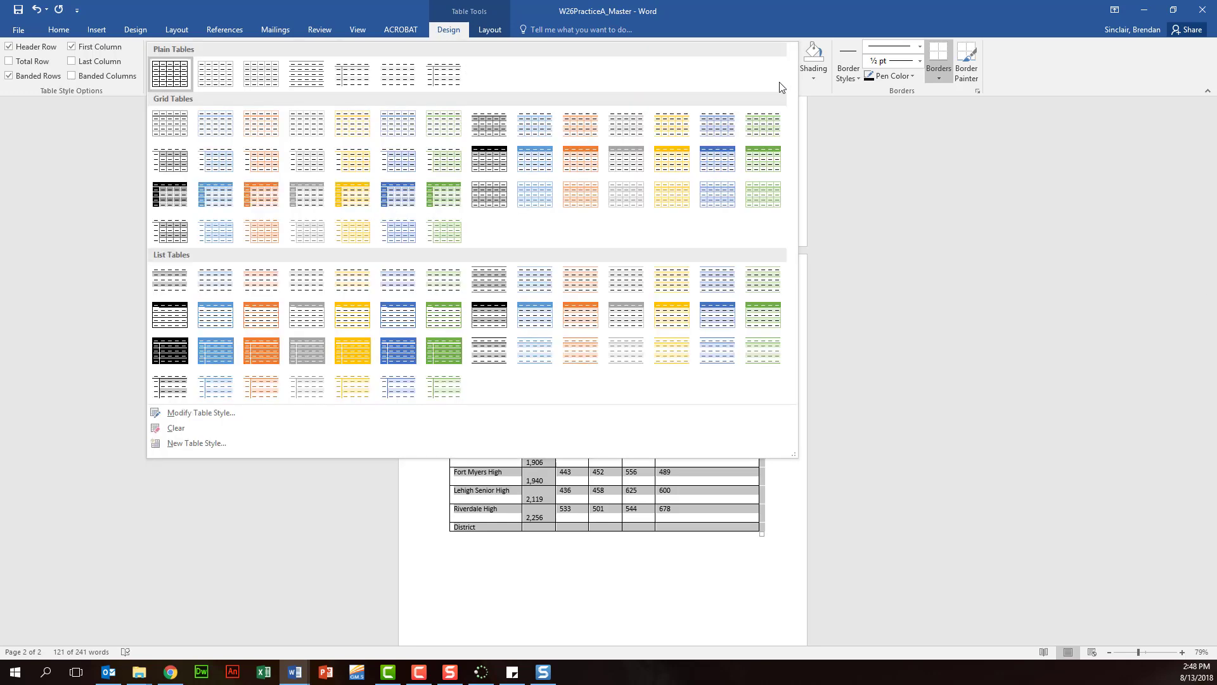
pyautogui.click(538, 154)
pyautogui.click(586, 359)
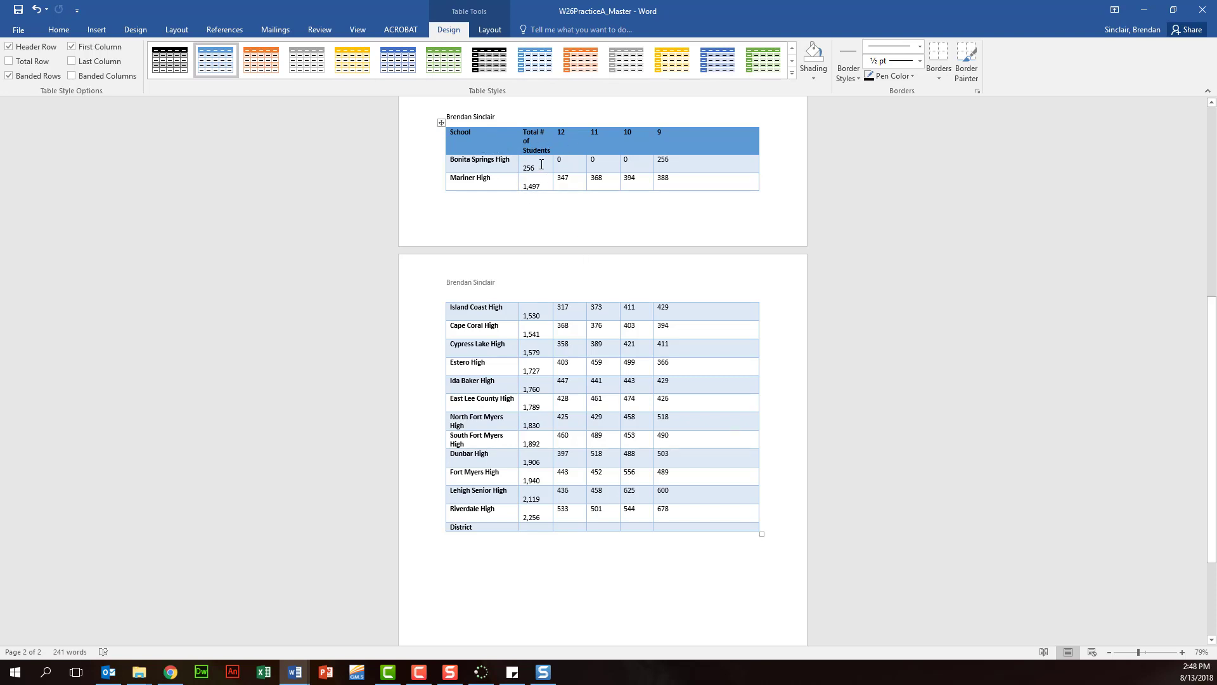
# Make the table's School header row repeat at the top of each page
pyautogui.click(490, 32)
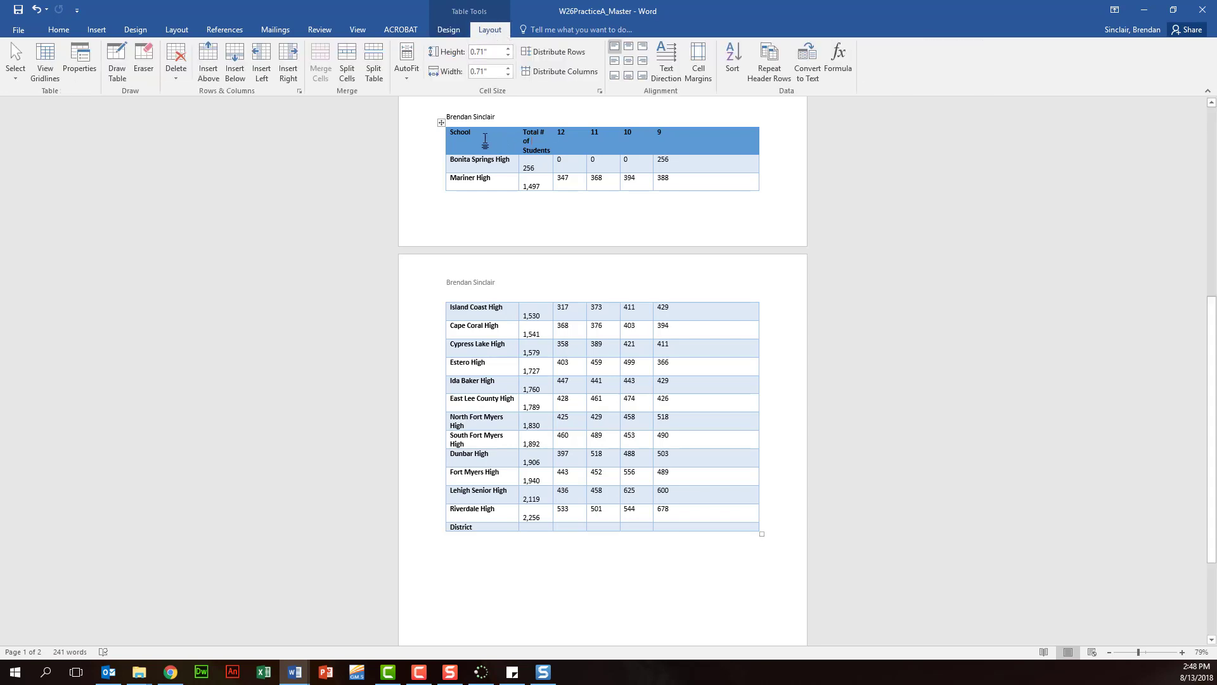
pyautogui.moveTo(452, 133); pyautogui.dragTo(699, 146)
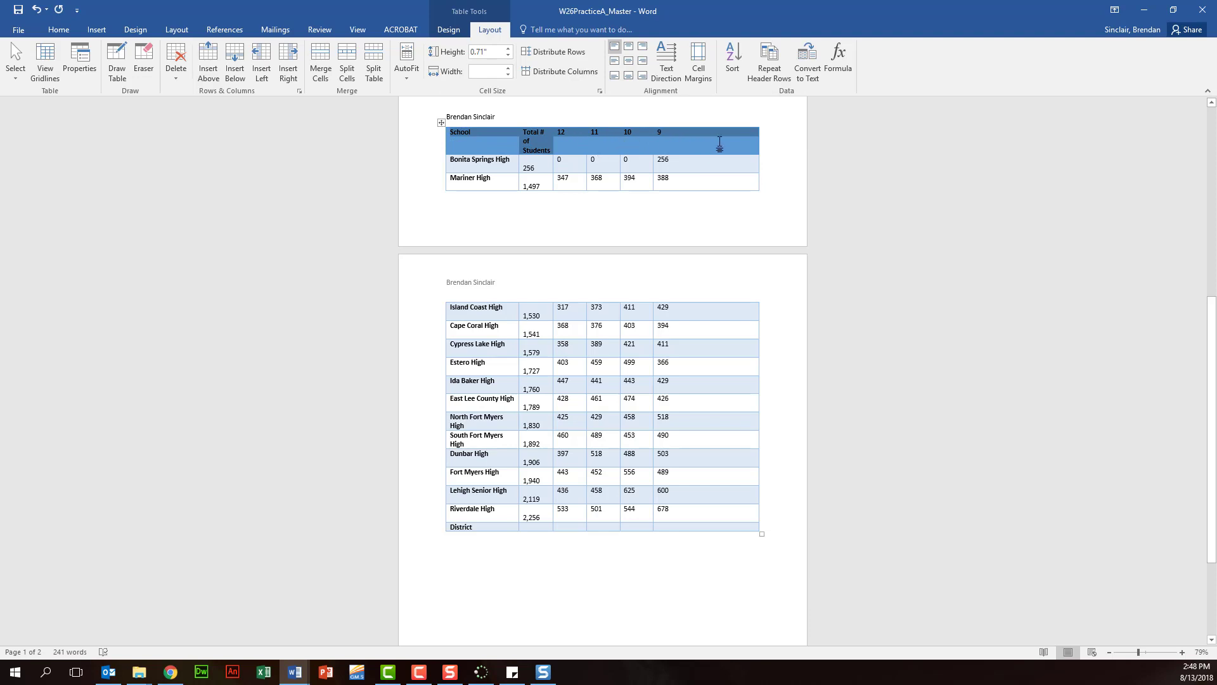
pyautogui.click(769, 61)
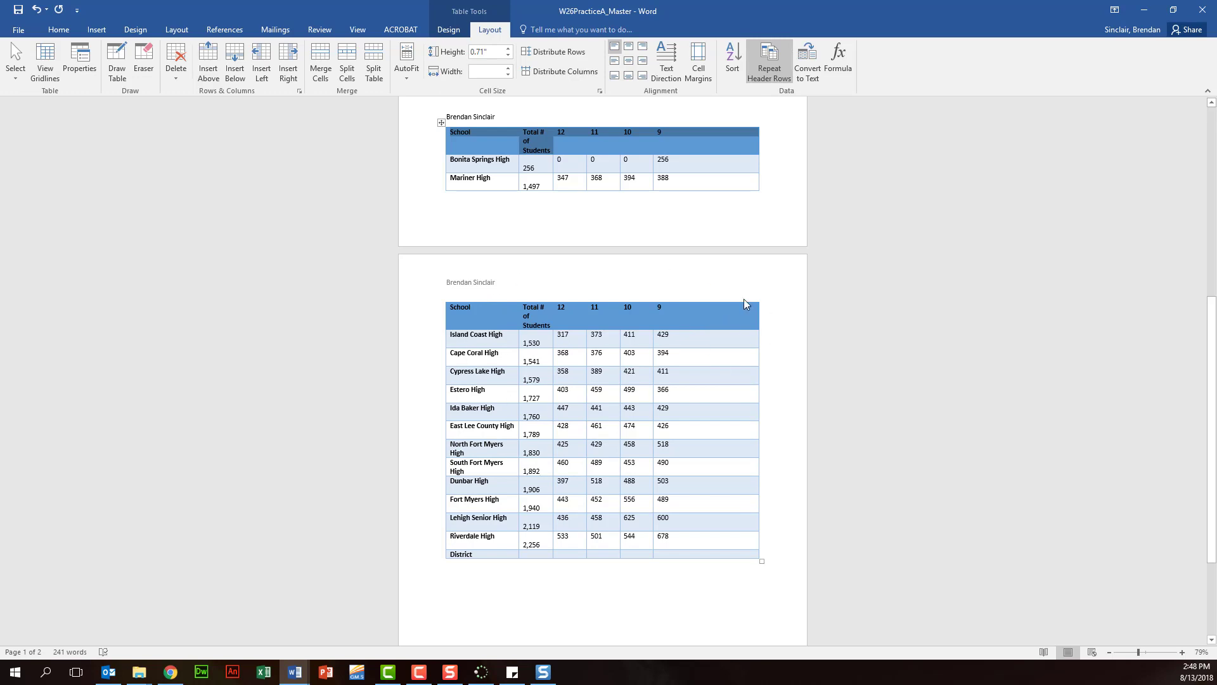
# Sort the school table alphabetically by School, with column 9 as the secondary sort key
pyautogui.click(442, 123)
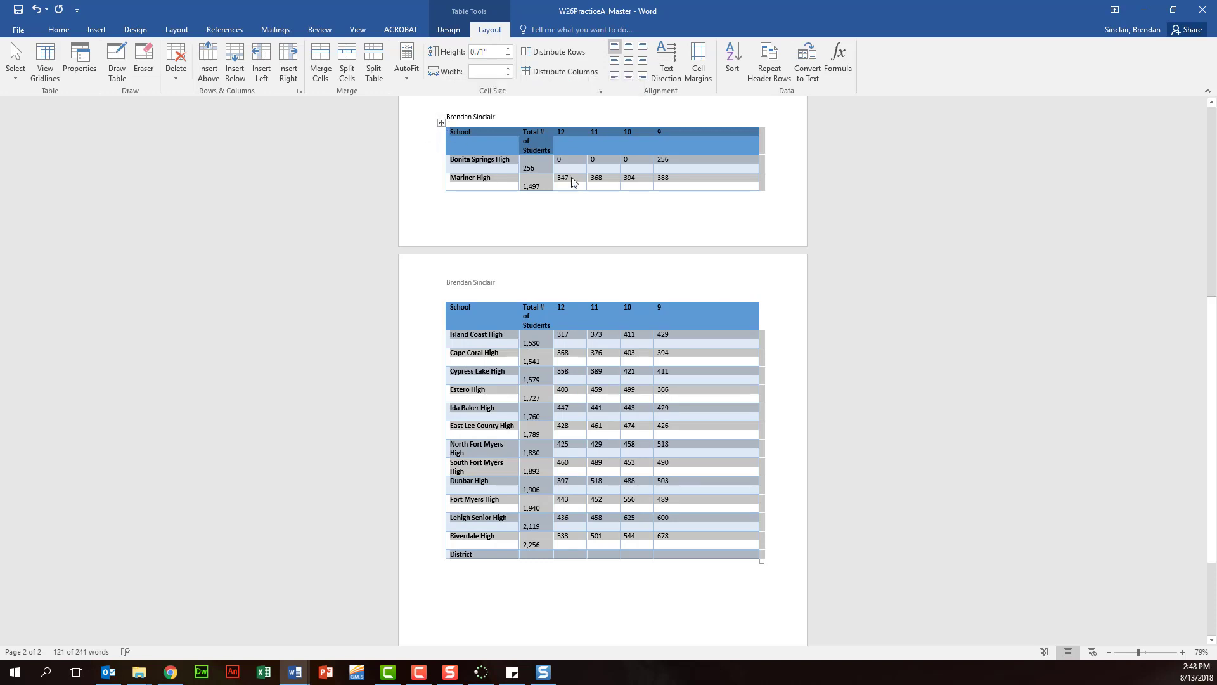
pyautogui.click(733, 67)
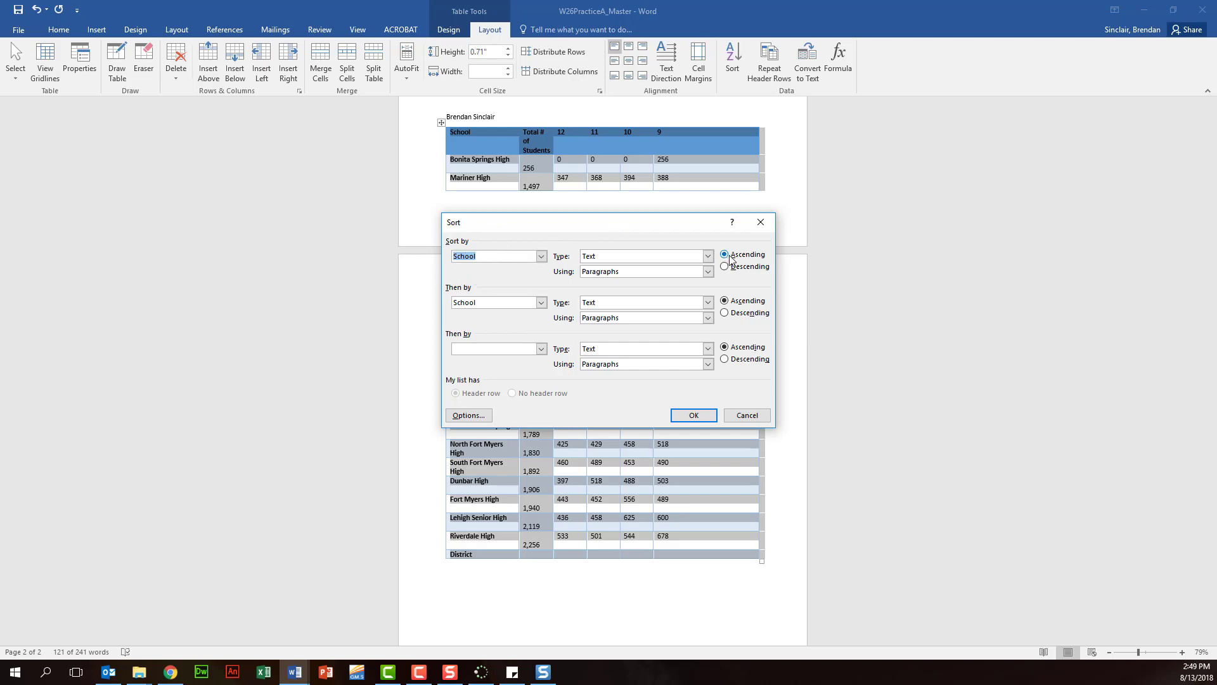
pyautogui.click(541, 303)
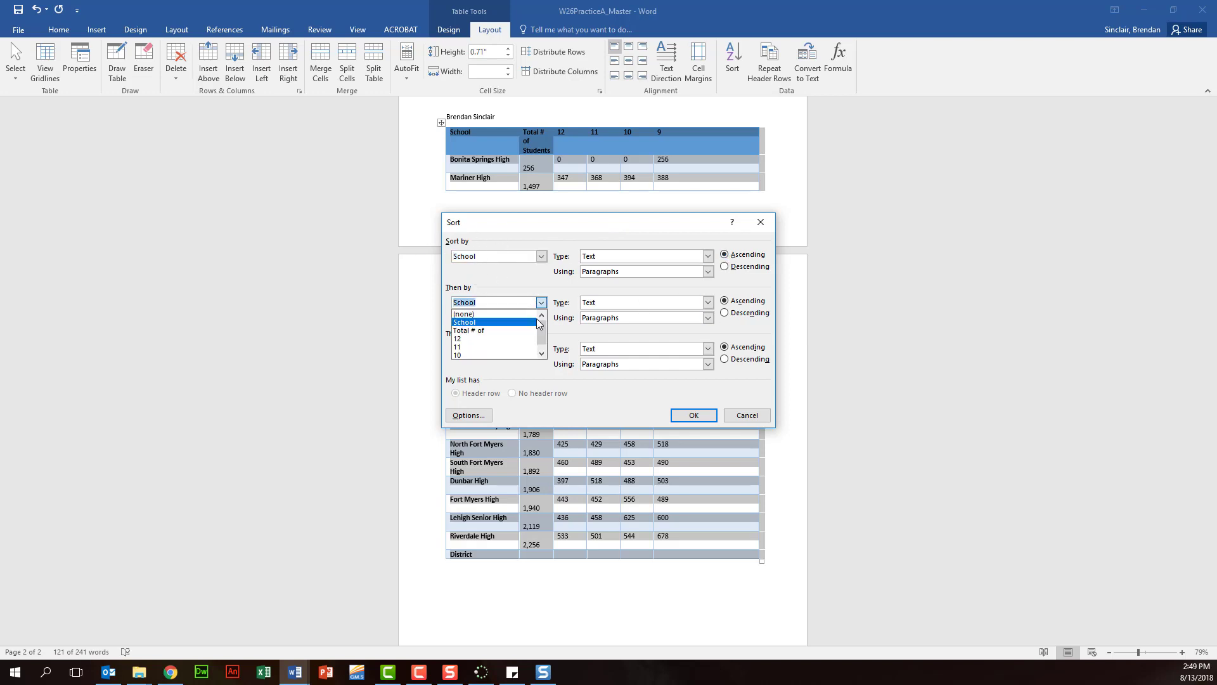
pyautogui.click(492, 352)
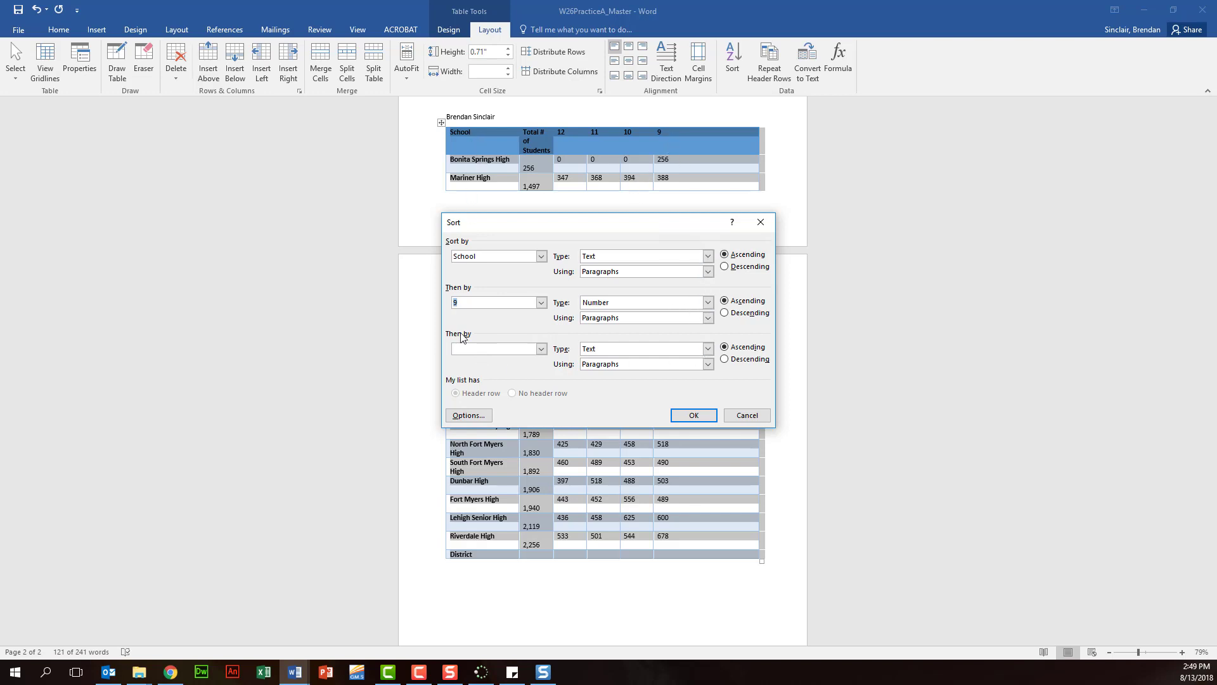
pyautogui.click(695, 415)
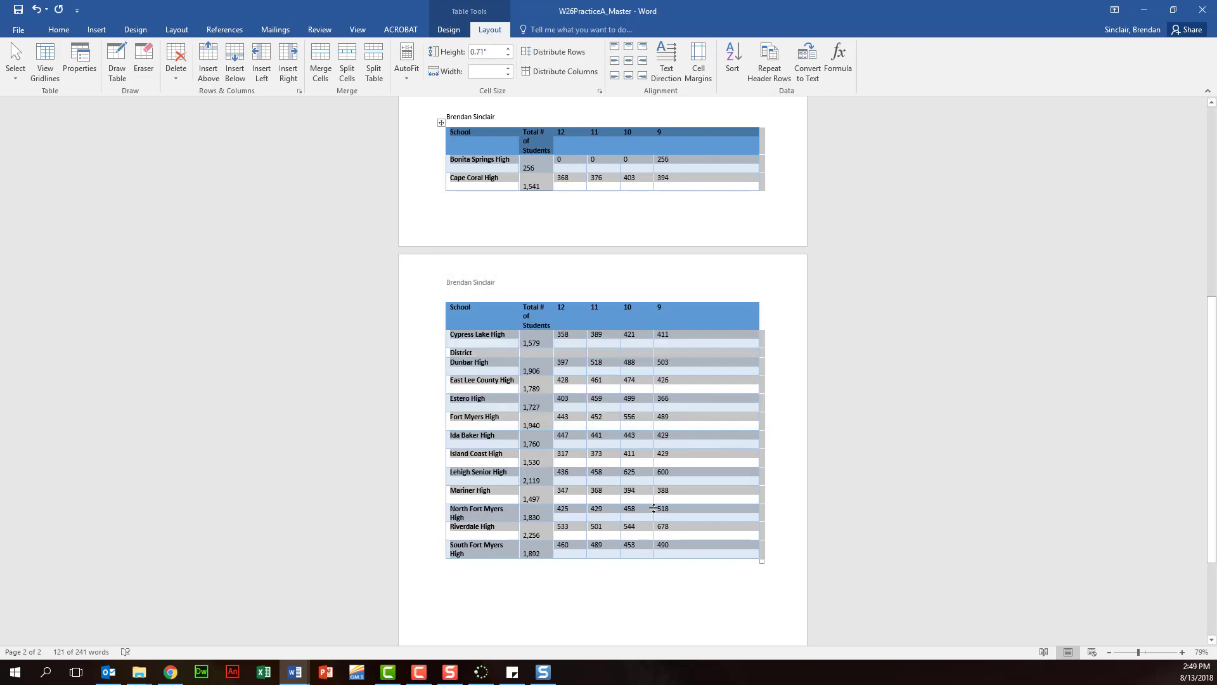
# Apply AutoFit Contents to the enrollment table so each school fits on one line
pyautogui.click(645, 439)
pyautogui.click(409, 82)
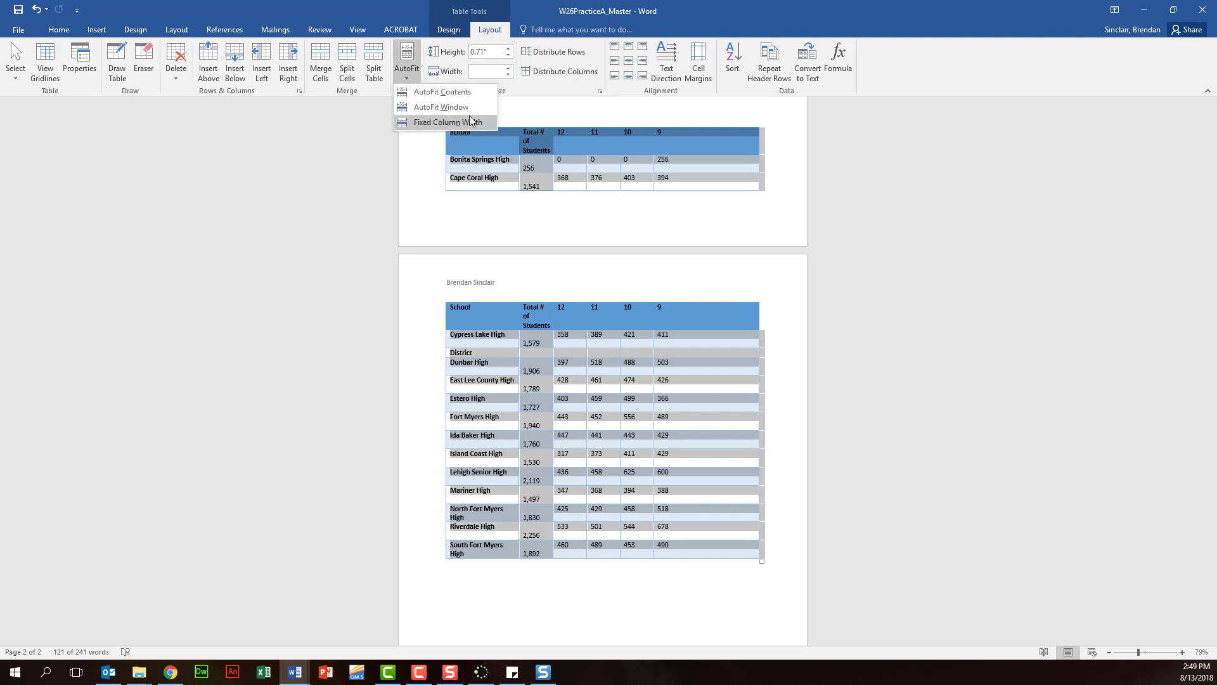
pyautogui.click(474, 92)
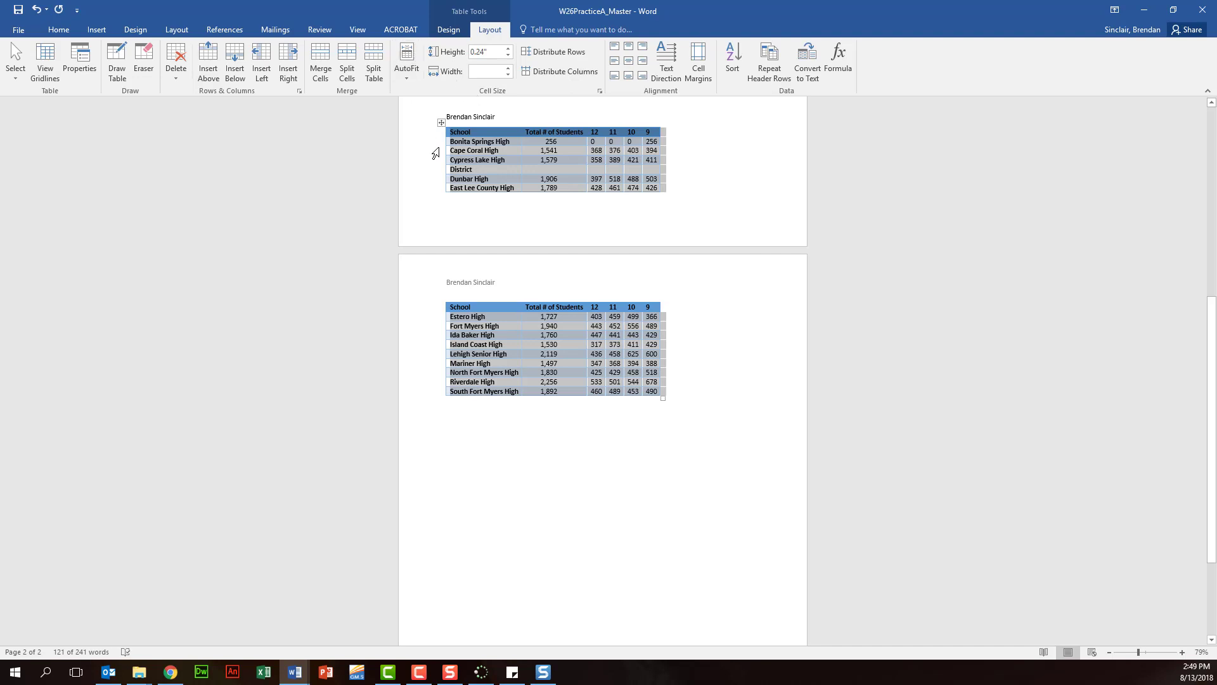
pyautogui.click(573, 405)
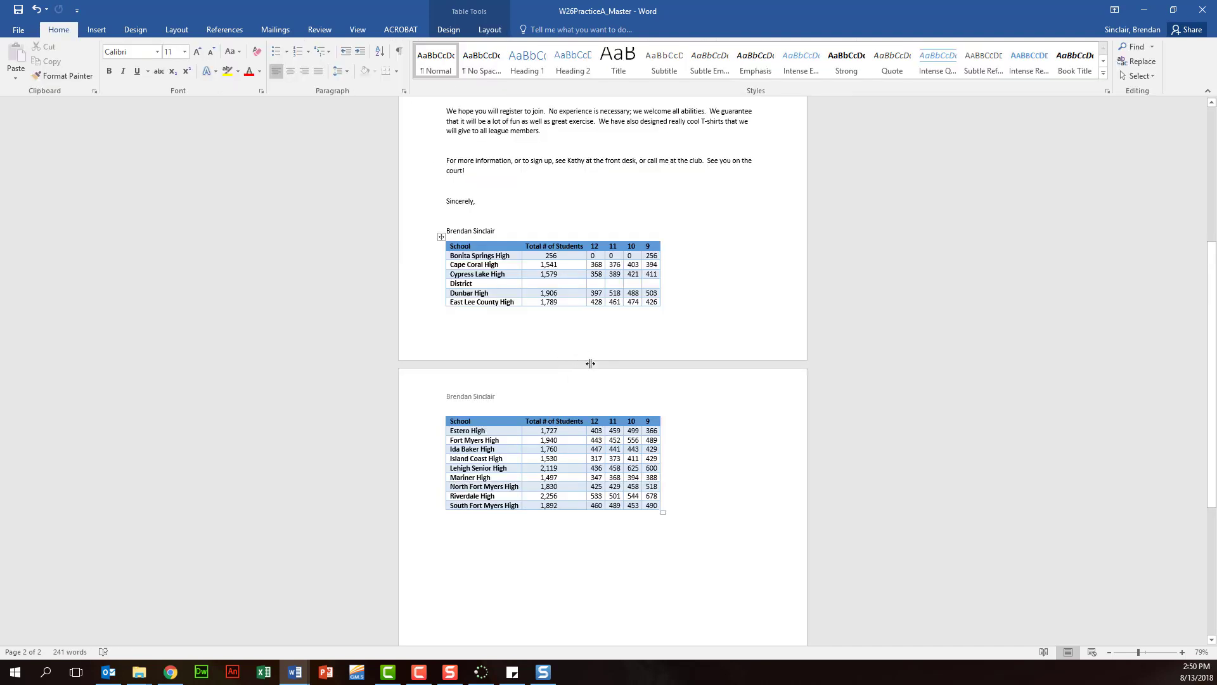
# Launch the Step-by-Step Mail Merge Wizard and step back to step 1 with Letters selected
pyautogui.click(277, 32)
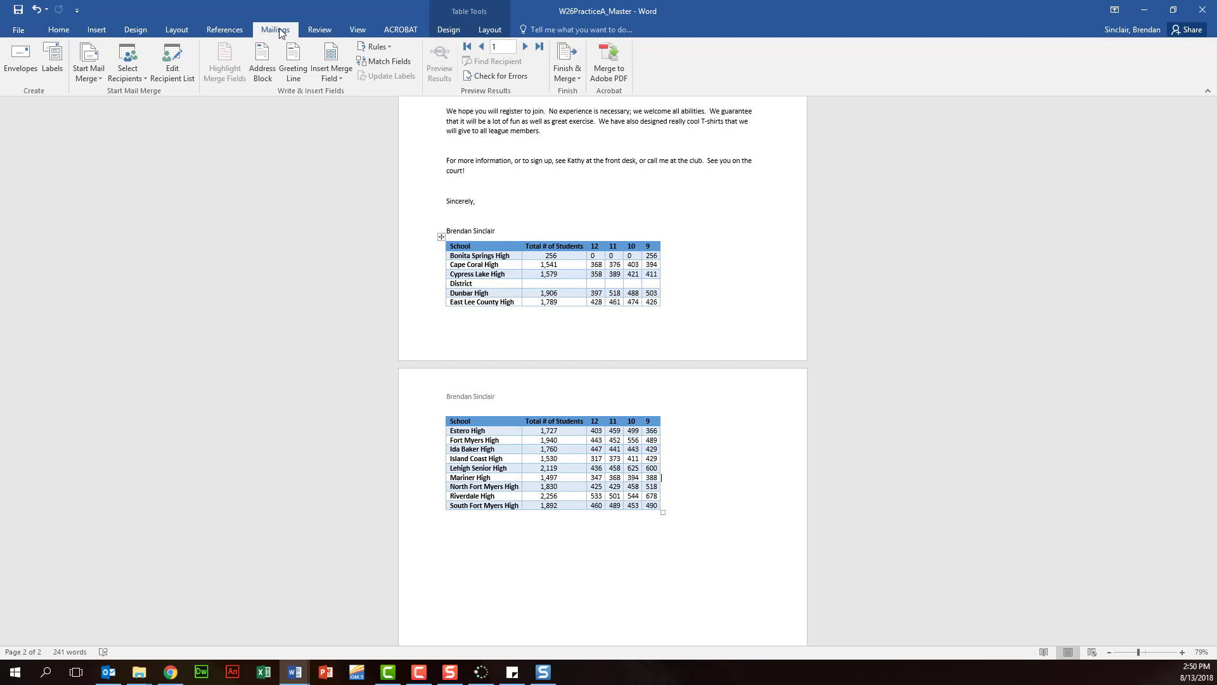
pyautogui.click(89, 83)
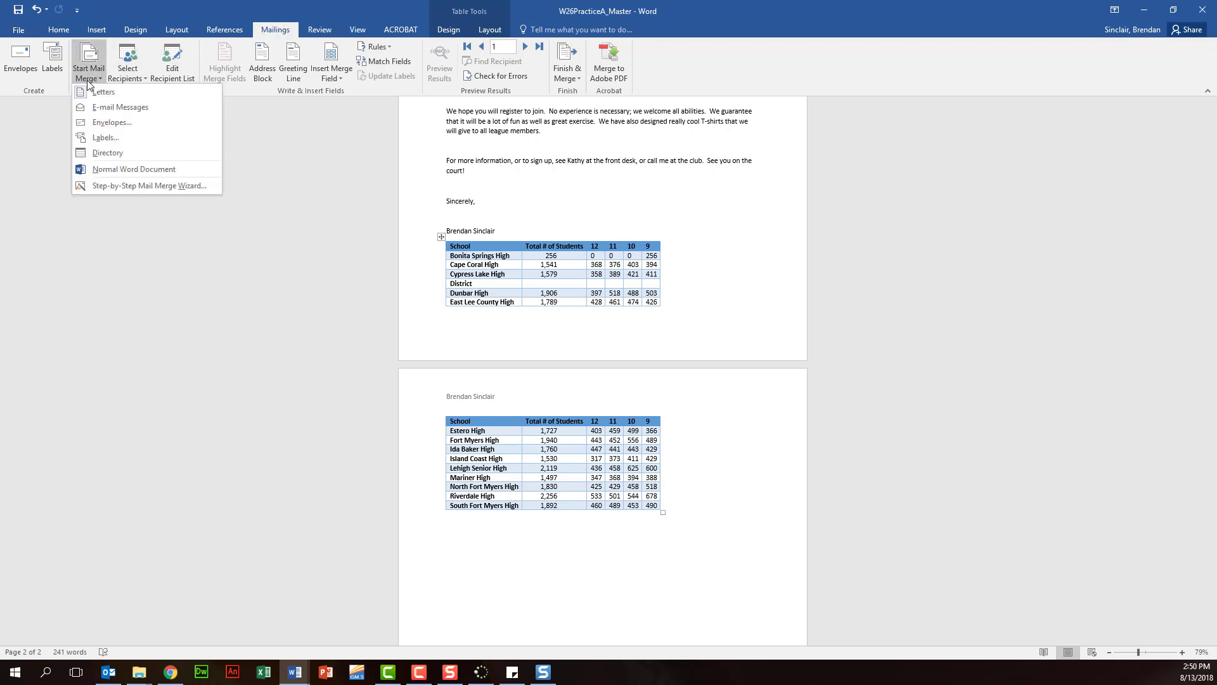
pyautogui.click(120, 189)
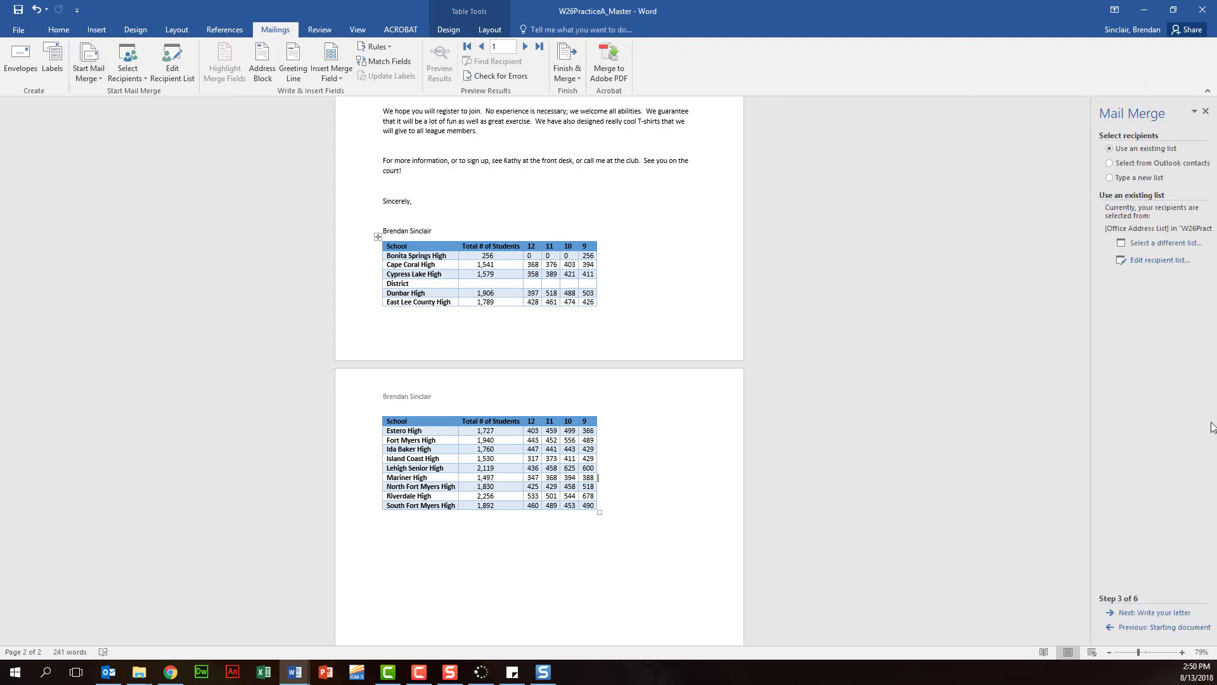
pyautogui.click(1142, 627)
pyautogui.click(1138, 628)
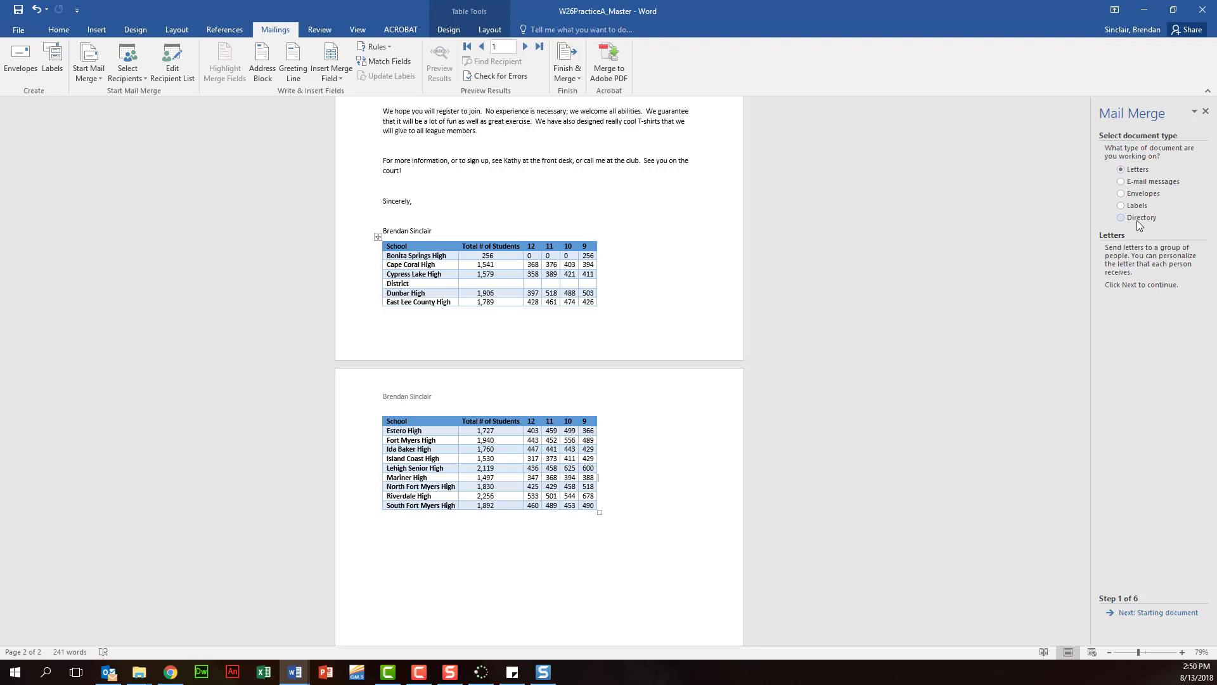
# Advance the wizard to step 3 and choose to type a new recipient list
pyautogui.click(1149, 614)
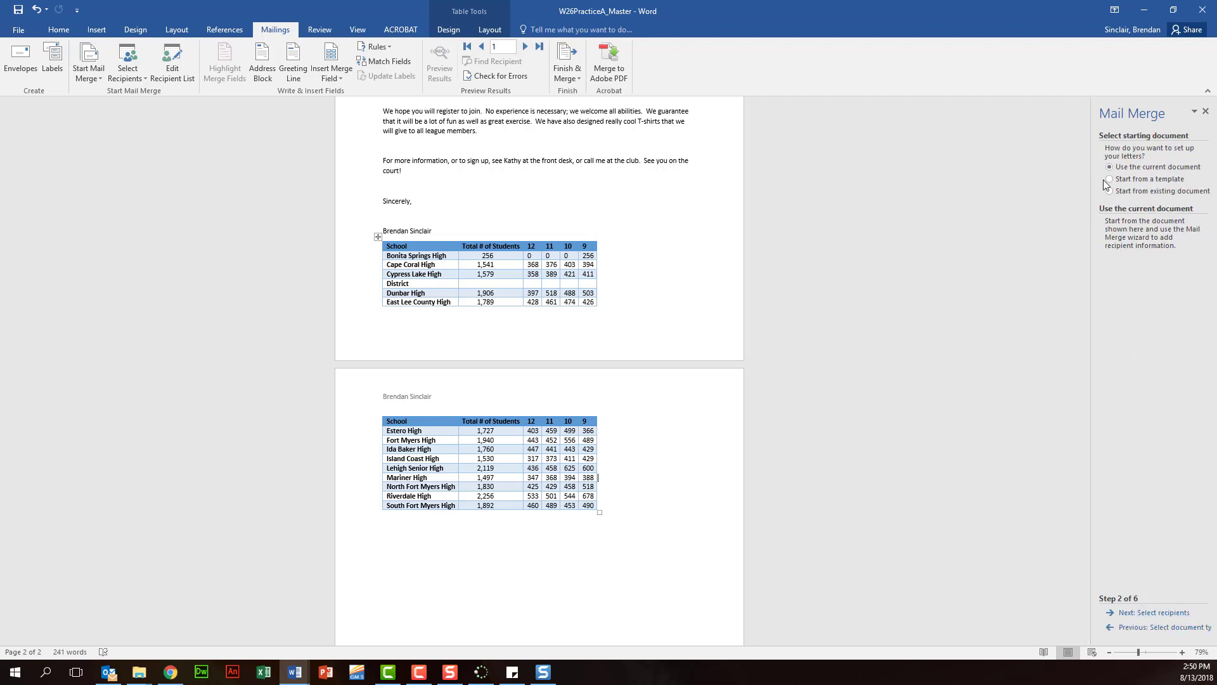
pyautogui.click(1156, 614)
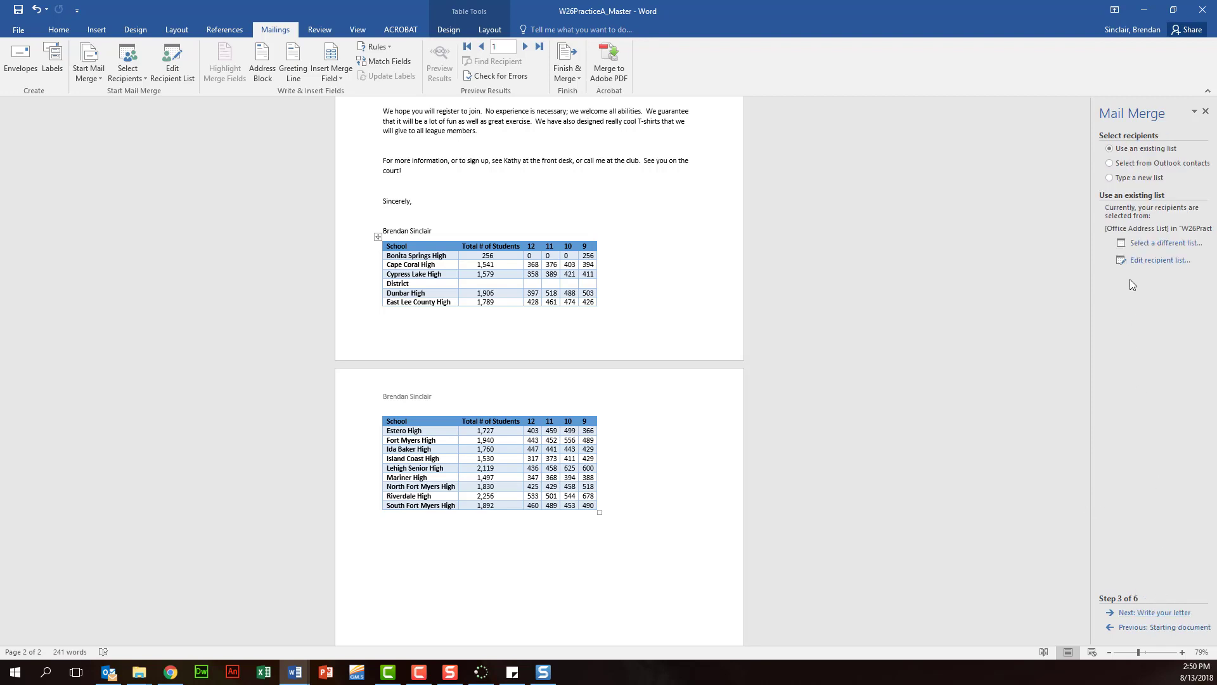
pyautogui.click(1148, 180)
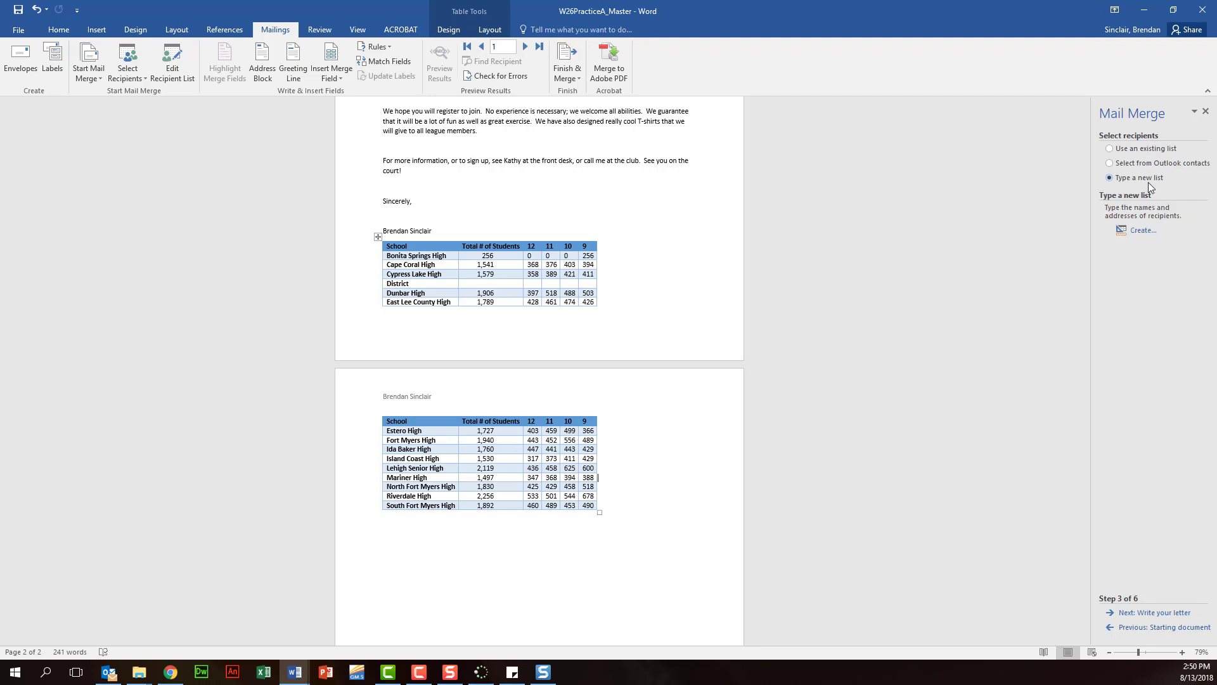
# Create a new address list and delete its ZIP Code column
pyautogui.click(1136, 231)
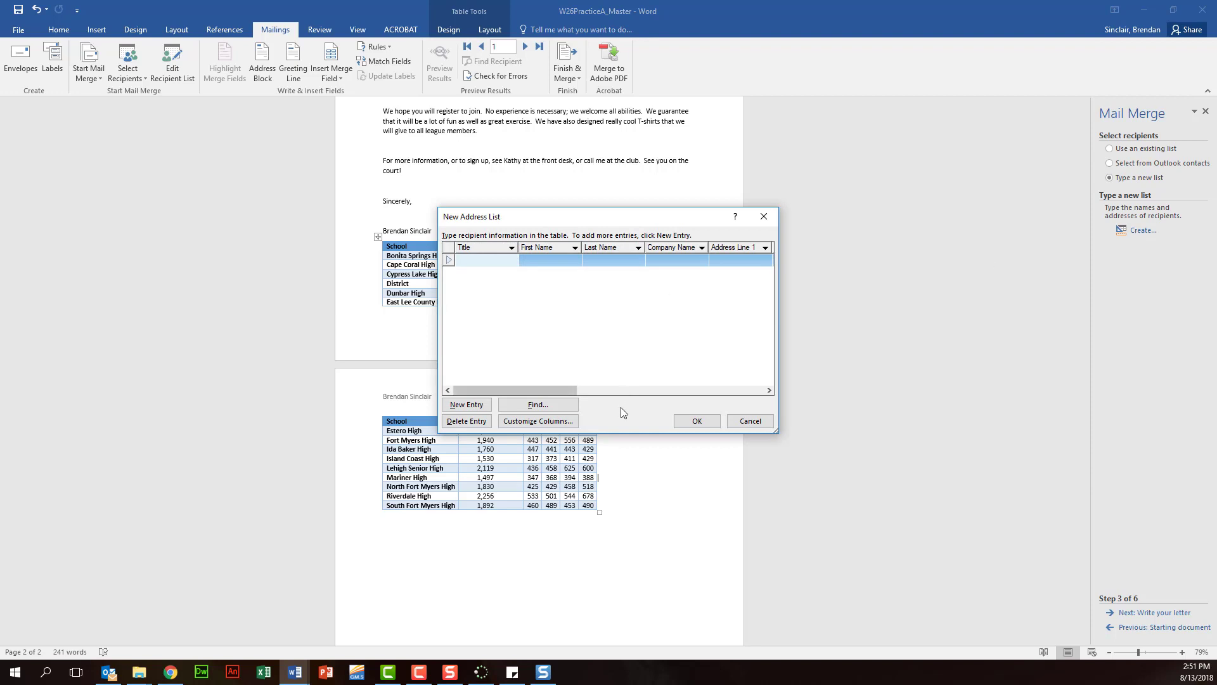
pyautogui.click(544, 421)
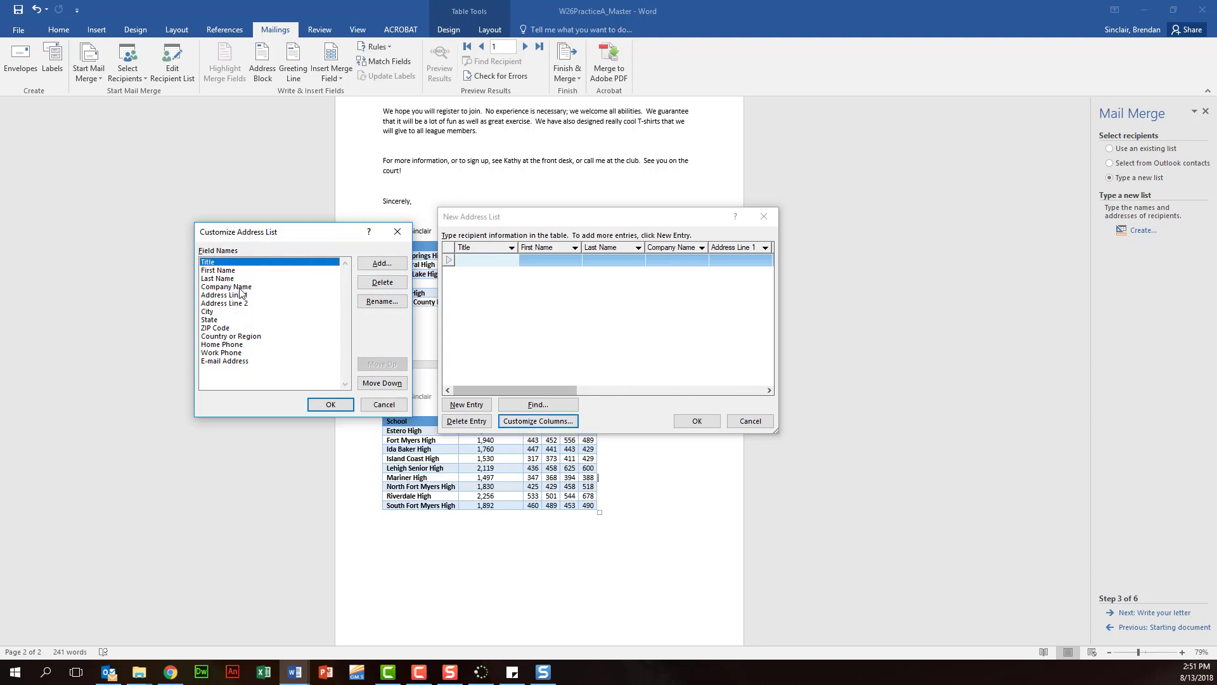
pyautogui.click(210, 331)
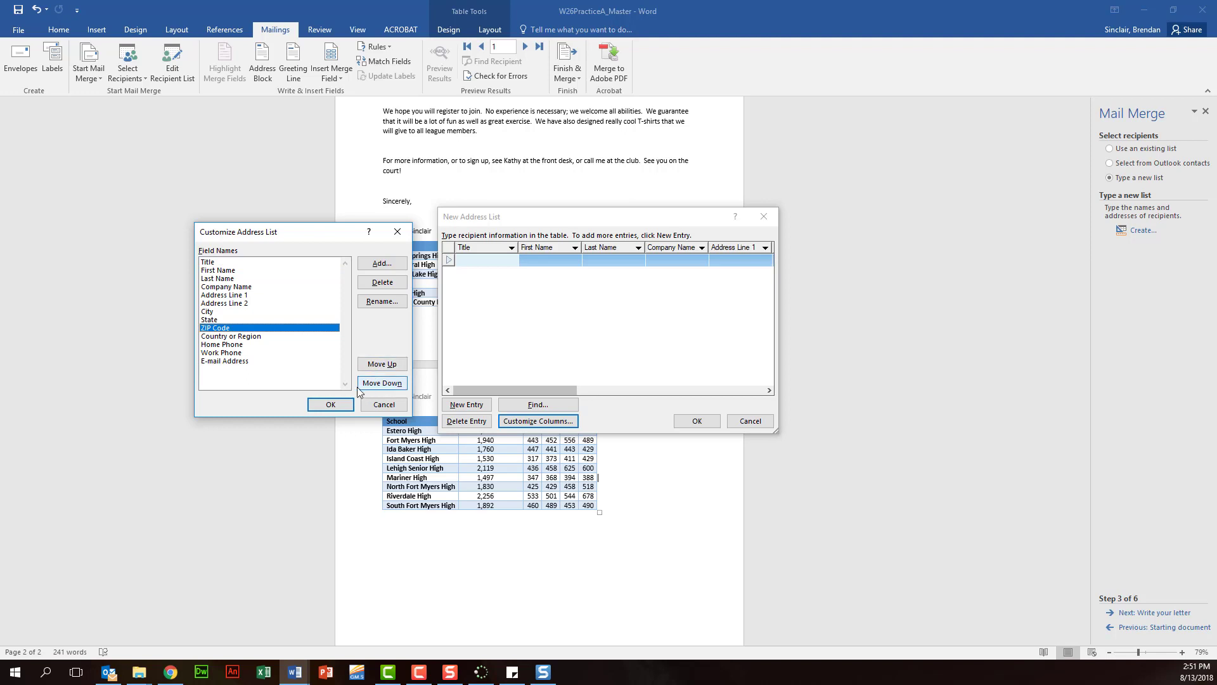
pyautogui.click(382, 282)
pyautogui.click(588, 371)
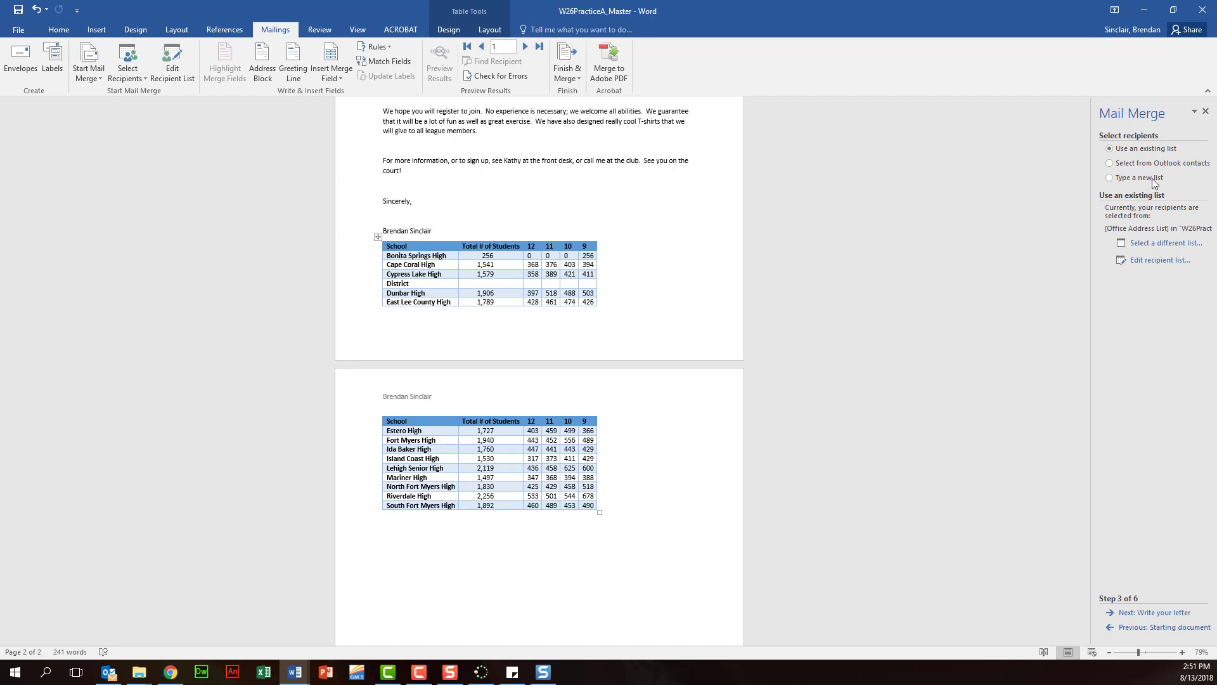
# Start a new blank address list and delete its Title and Work Phone columns
pyautogui.click(1153, 178)
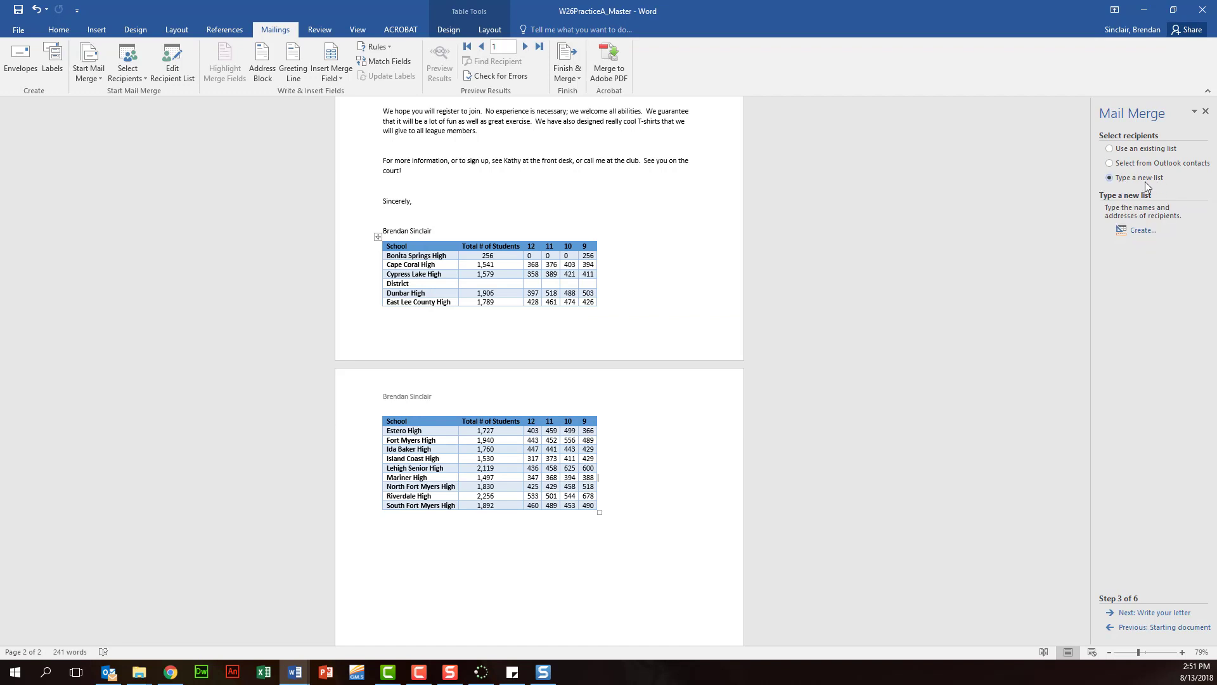
pyautogui.click(1135, 232)
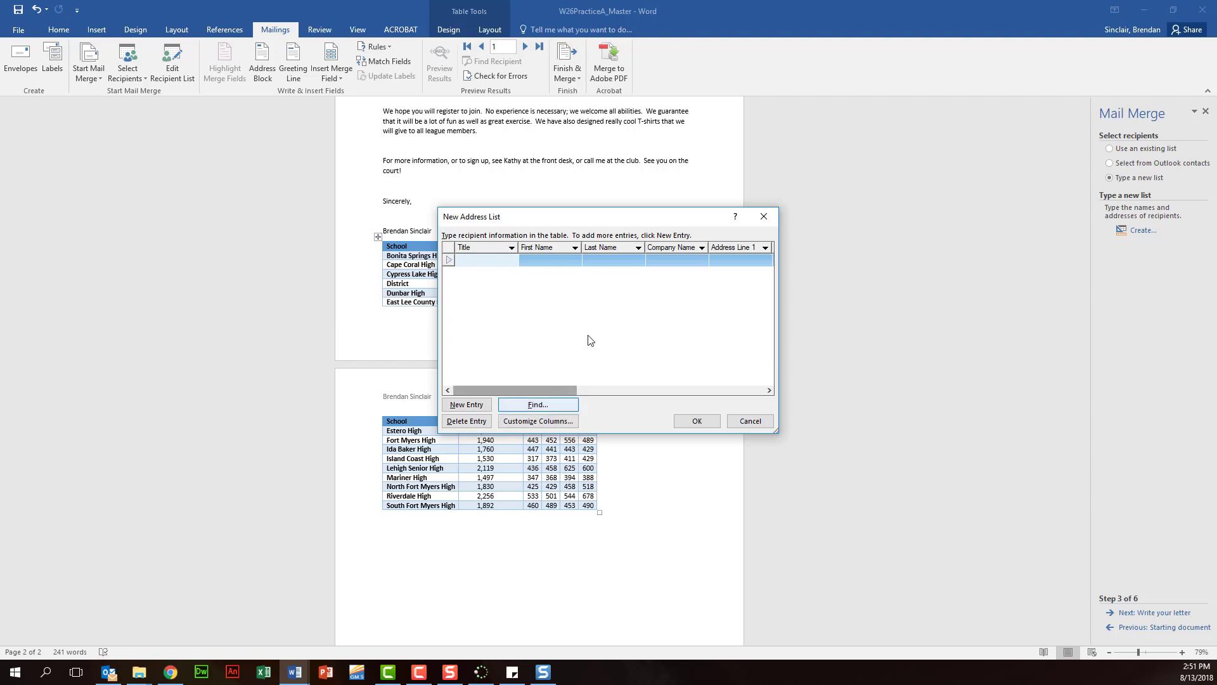
pyautogui.click(544, 425)
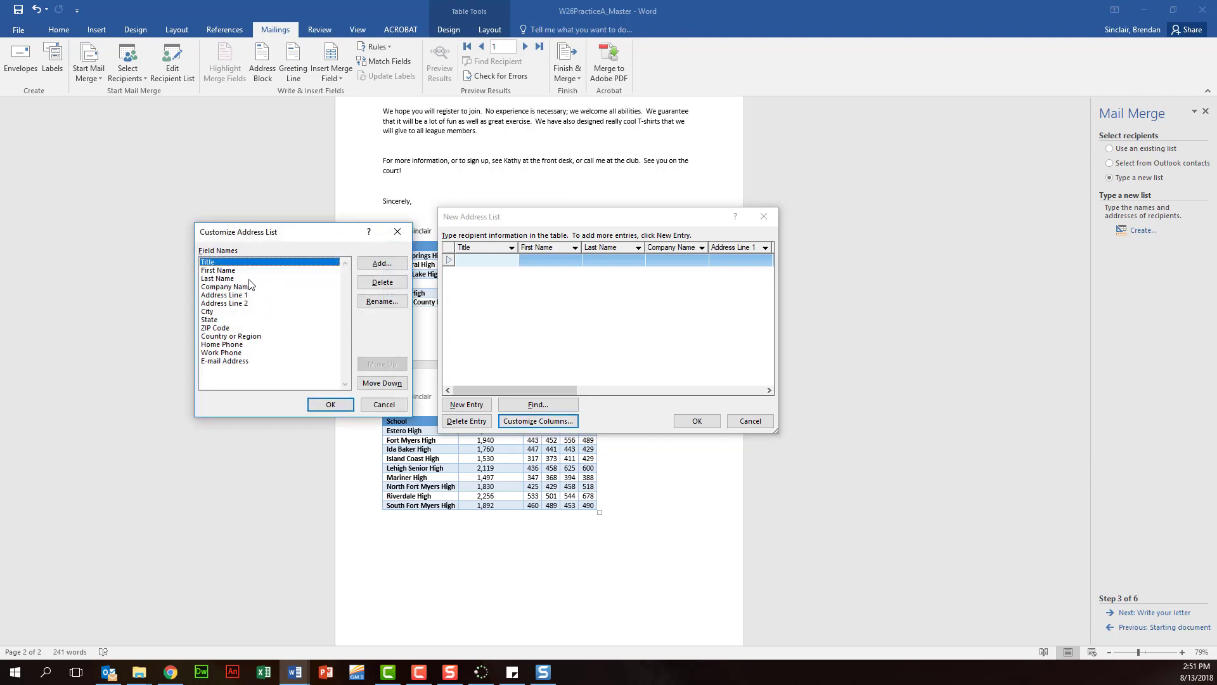
pyautogui.click(382, 282)
pyautogui.click(589, 373)
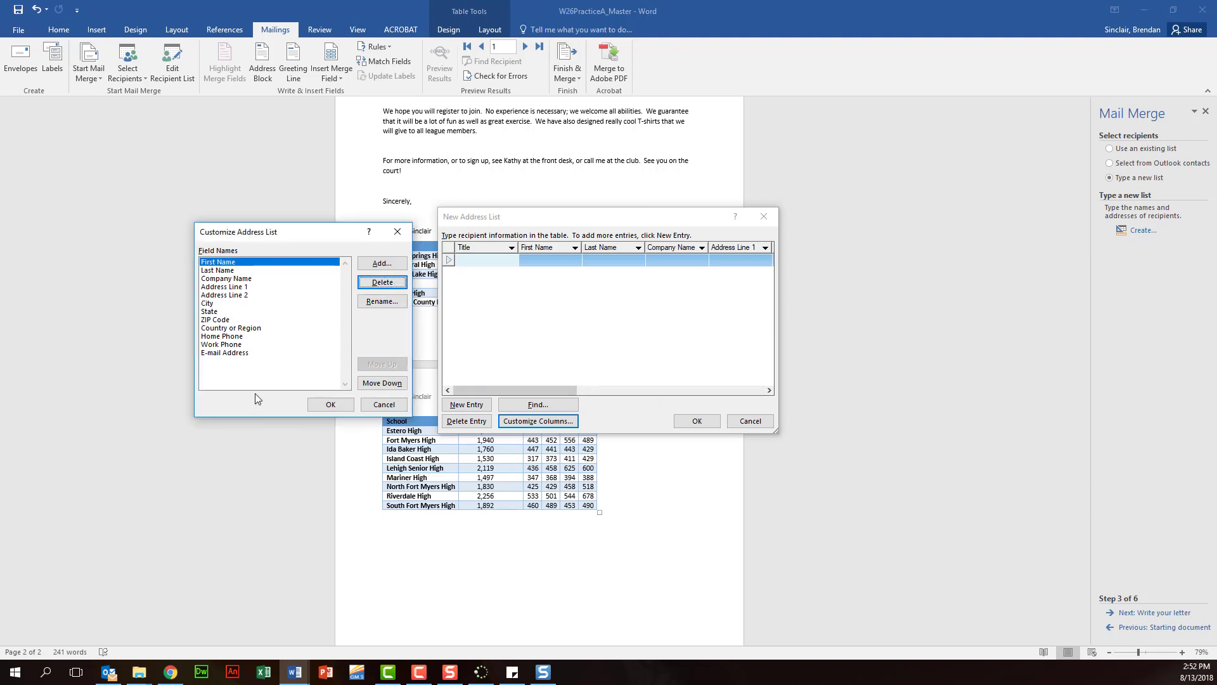
pyautogui.click(232, 345)
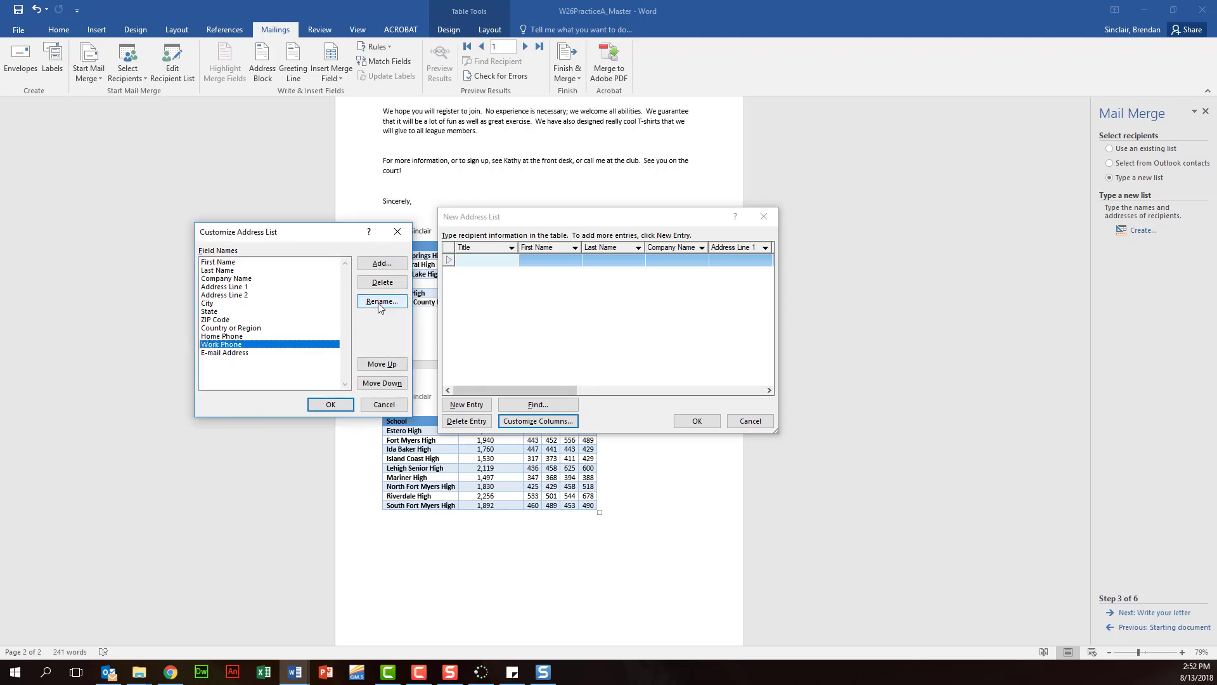
pyautogui.click(382, 282)
pyautogui.click(590, 372)
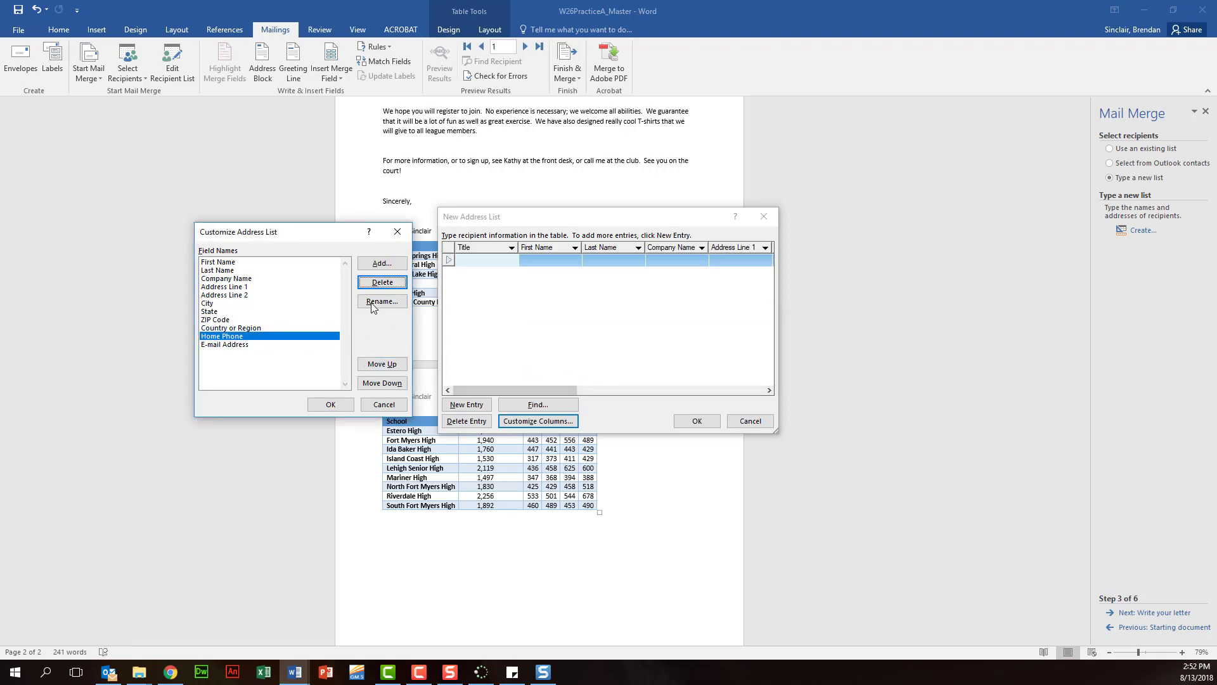
# Add a Title field back, move it to the top of the column order, and accept
pyautogui.click(382, 264)
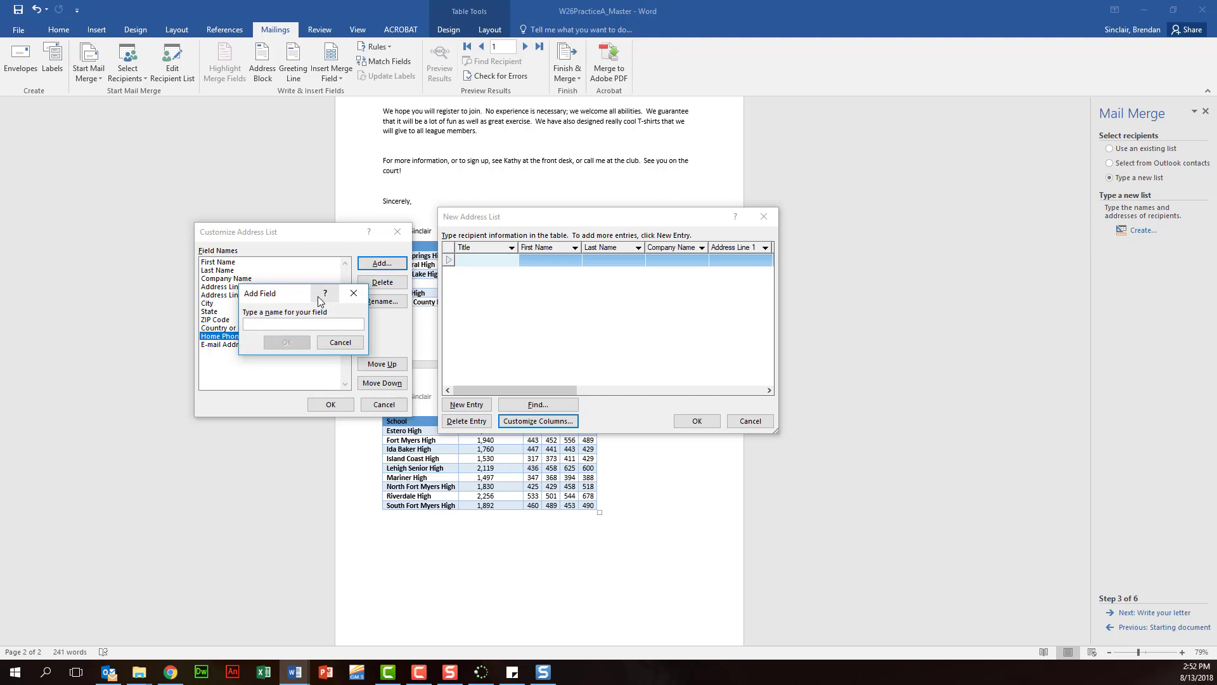
pyautogui.write('Title')
pyautogui.click(287, 343)
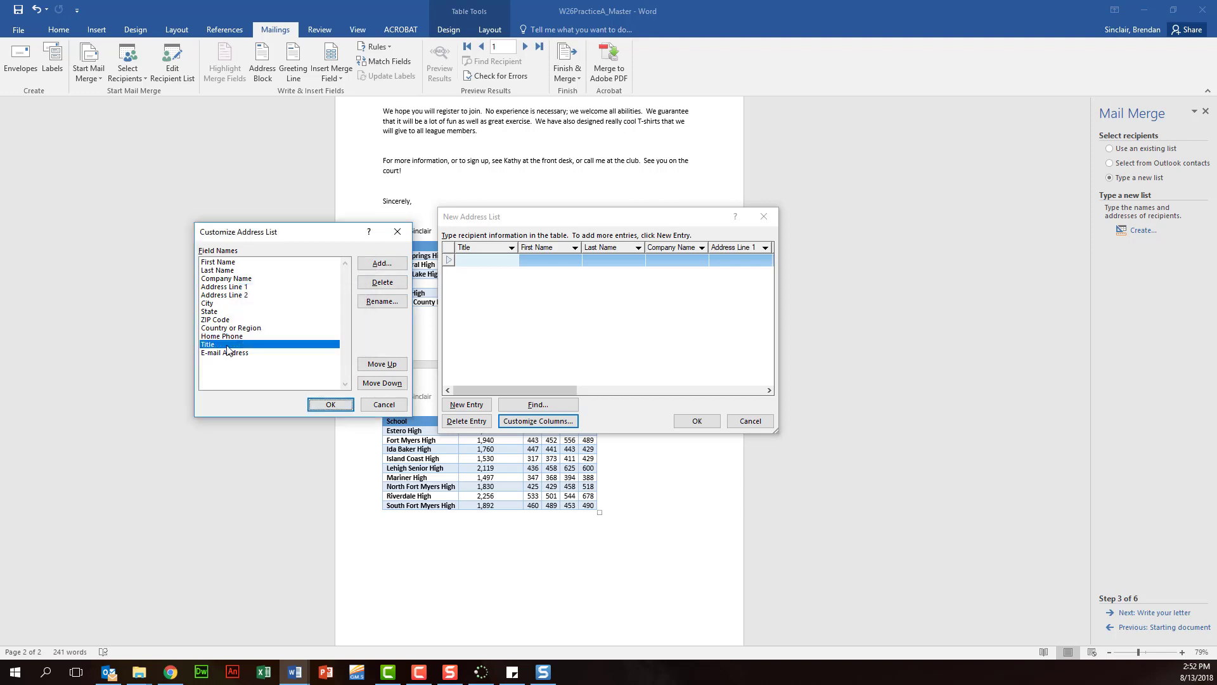
pyautogui.click(381, 365)
pyautogui.click(381, 365)
pyautogui.click(380, 366)
pyautogui.click(380, 366)
pyautogui.click(379, 366)
pyautogui.click(380, 366)
pyautogui.click(380, 366)
pyautogui.click(380, 366)
pyautogui.click(379, 366)
pyautogui.click(380, 366)
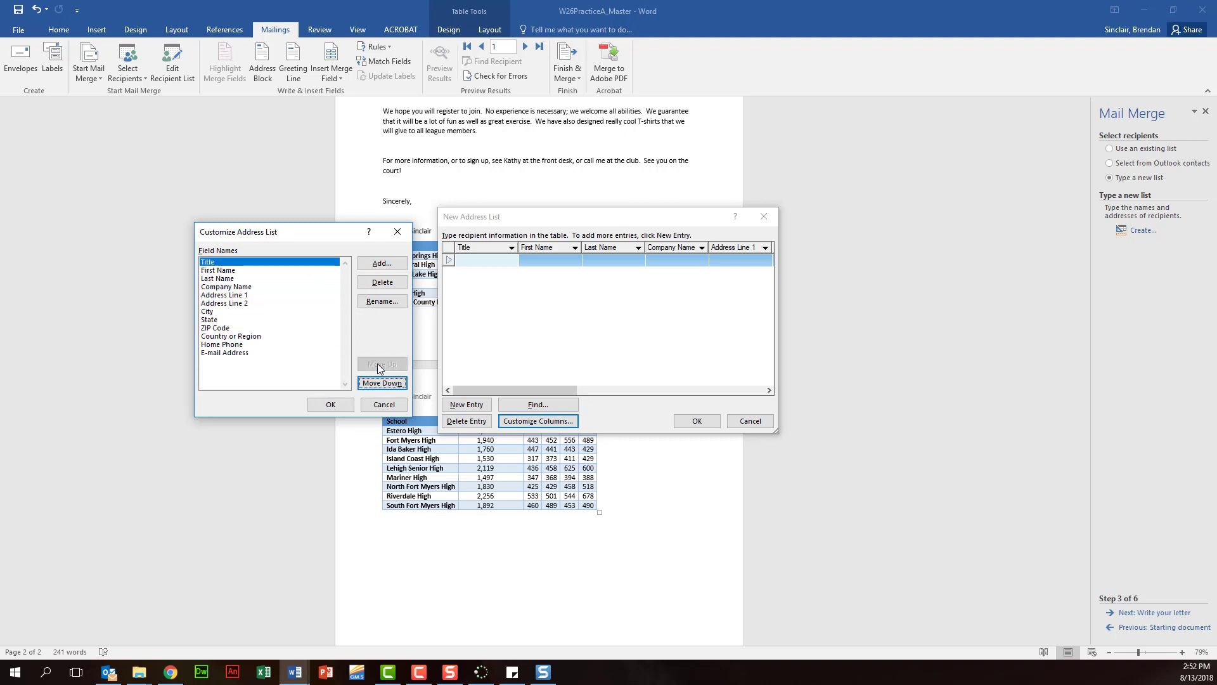
pyautogui.click(319, 405)
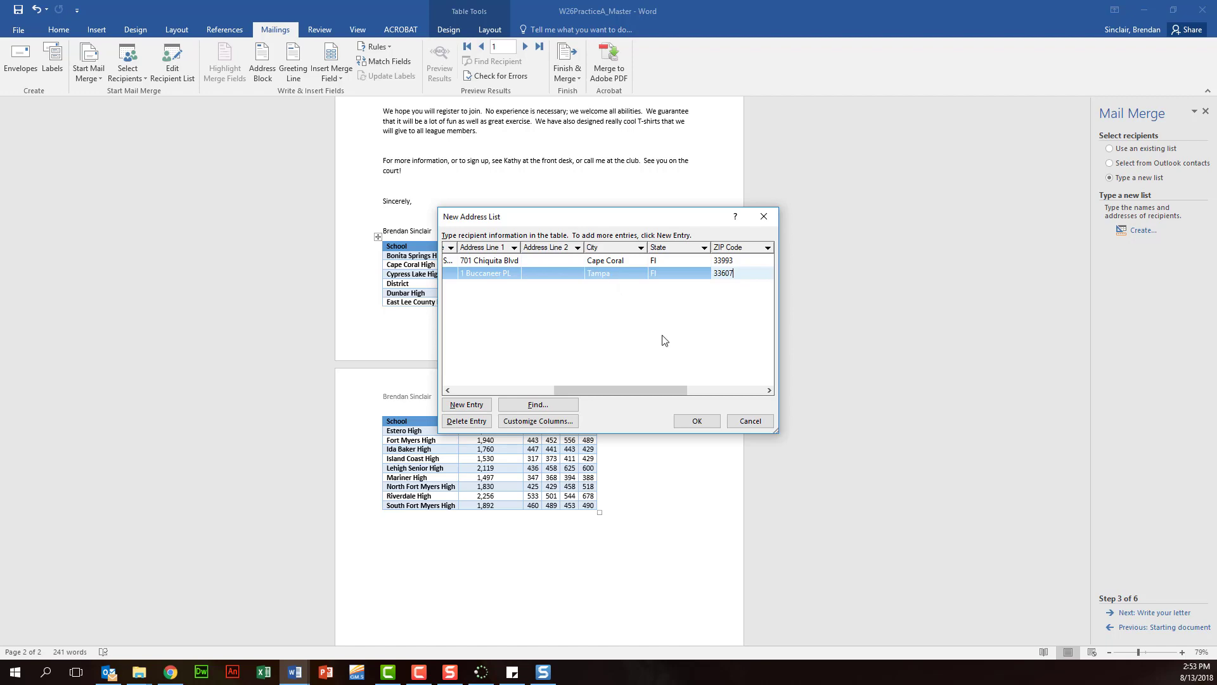
# Finish the recipient entries and save the address list as 'project' in My Data Sources
pyautogui.click(710, 421)
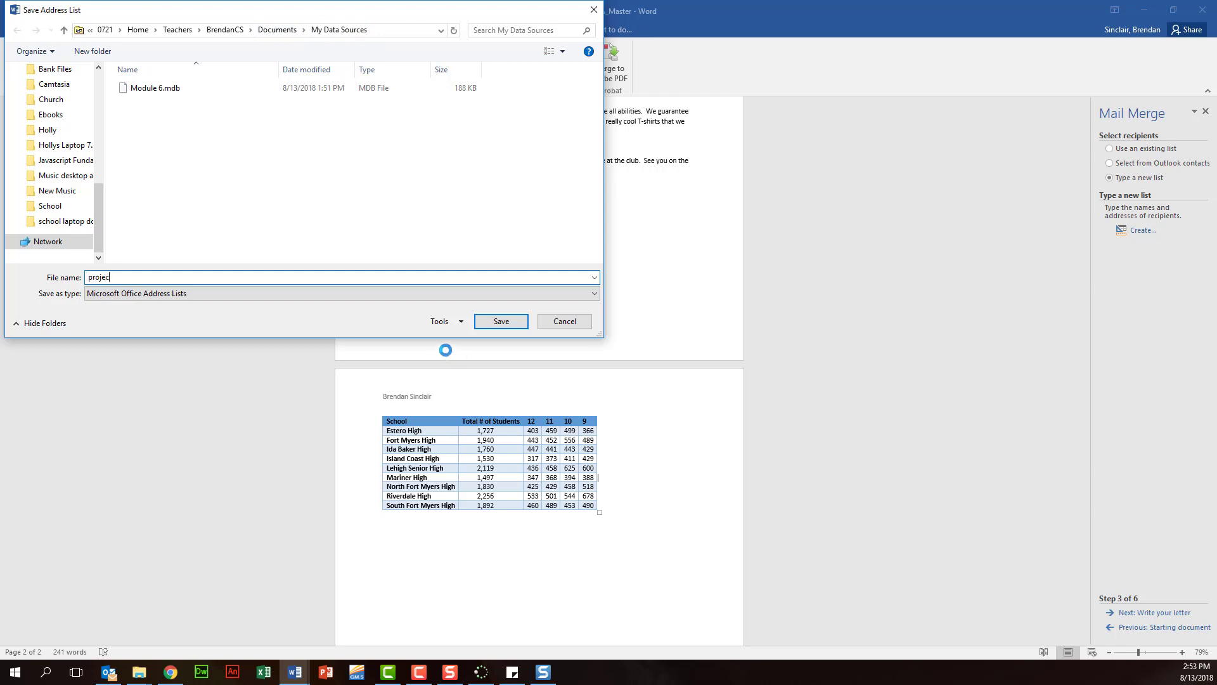
pyautogui.click(501, 321)
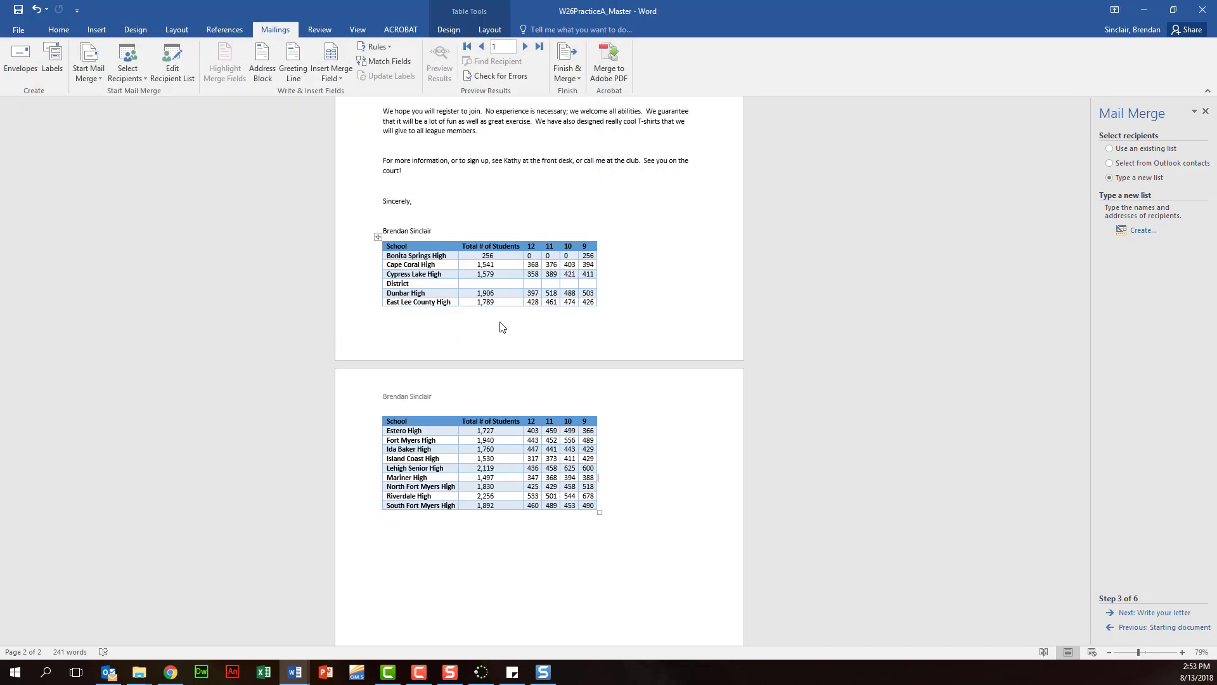
# Close the recipient list and insert a 'To' greeting line in Mr. Randall format at Name
pyautogui.click(784, 453)
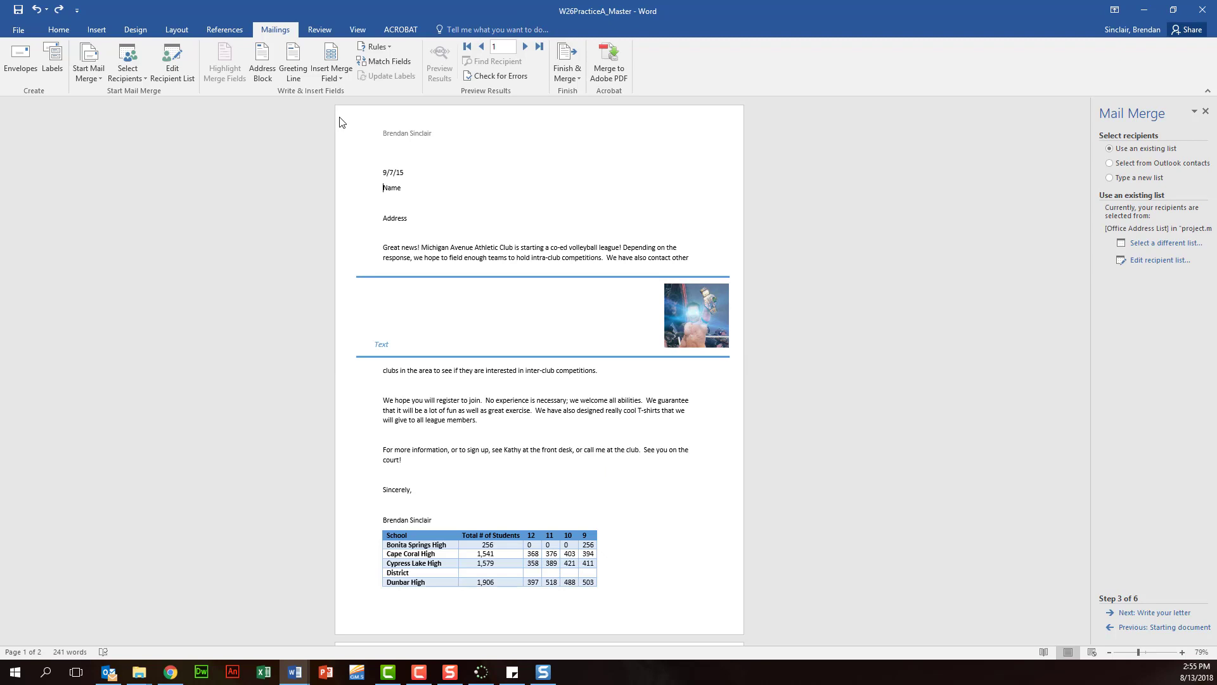
pyautogui.click(402, 189)
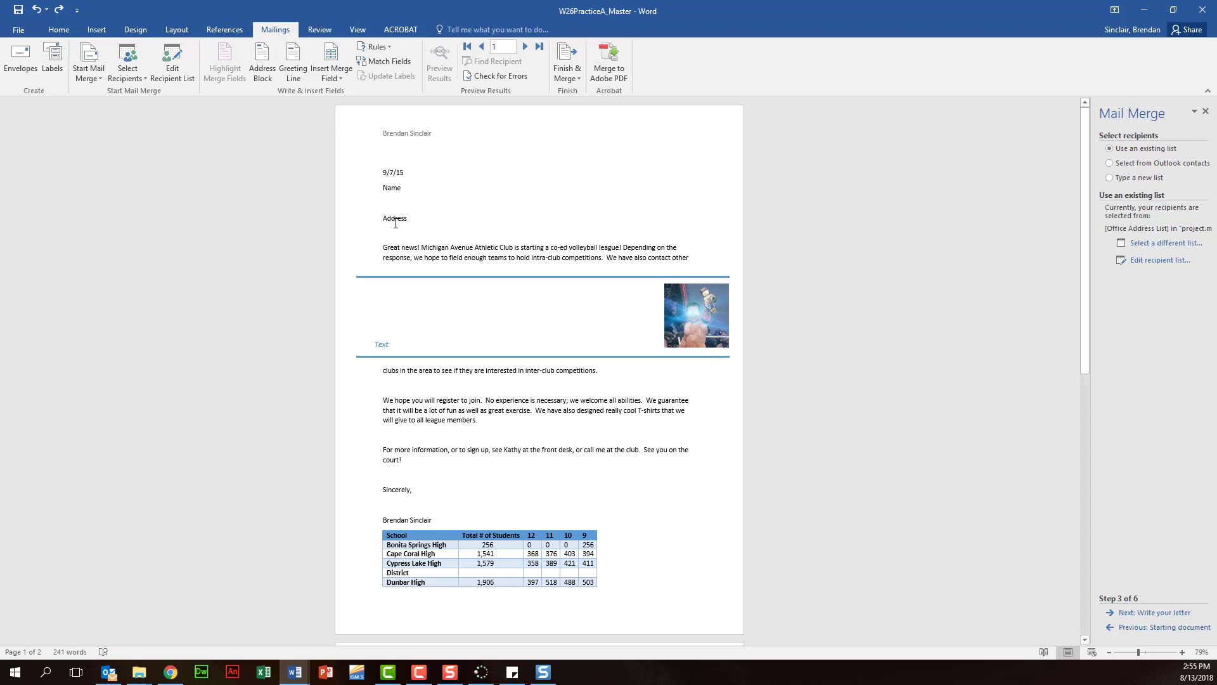
pyautogui.click(296, 69)
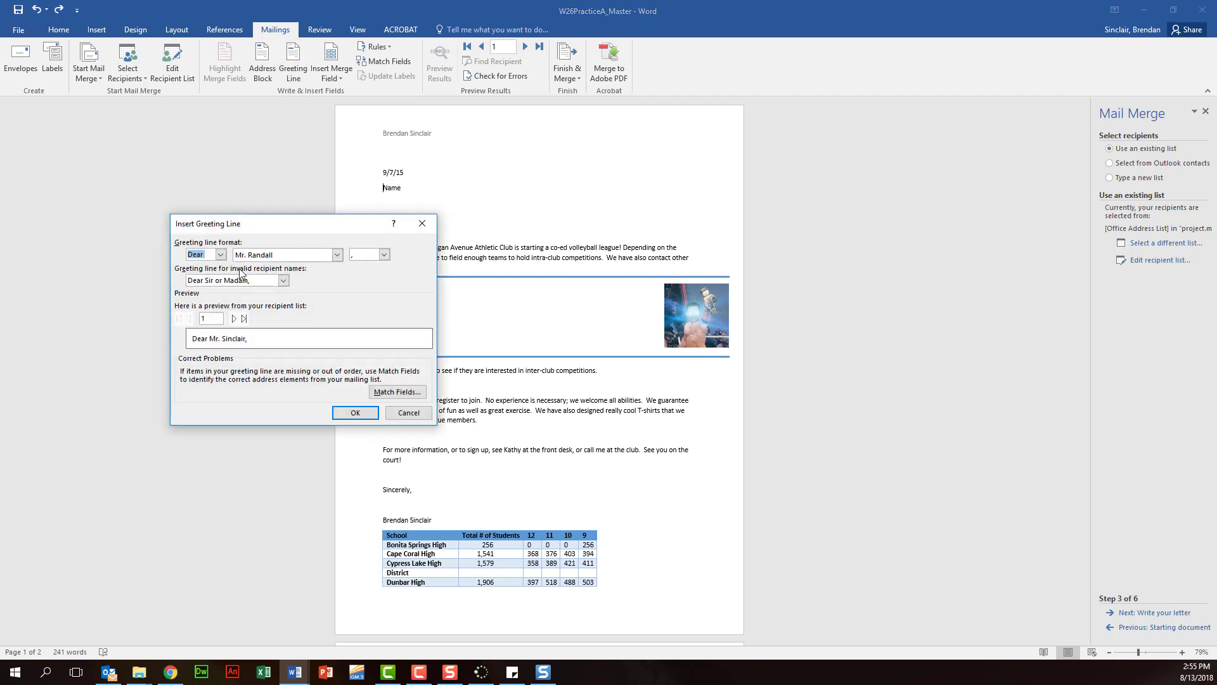
pyautogui.click(221, 255)
pyautogui.click(221, 255)
pyautogui.click(220, 256)
pyautogui.click(216, 271)
pyautogui.click(337, 254)
pyautogui.moveTo(337, 287); pyautogui.dragTo(333, 310)
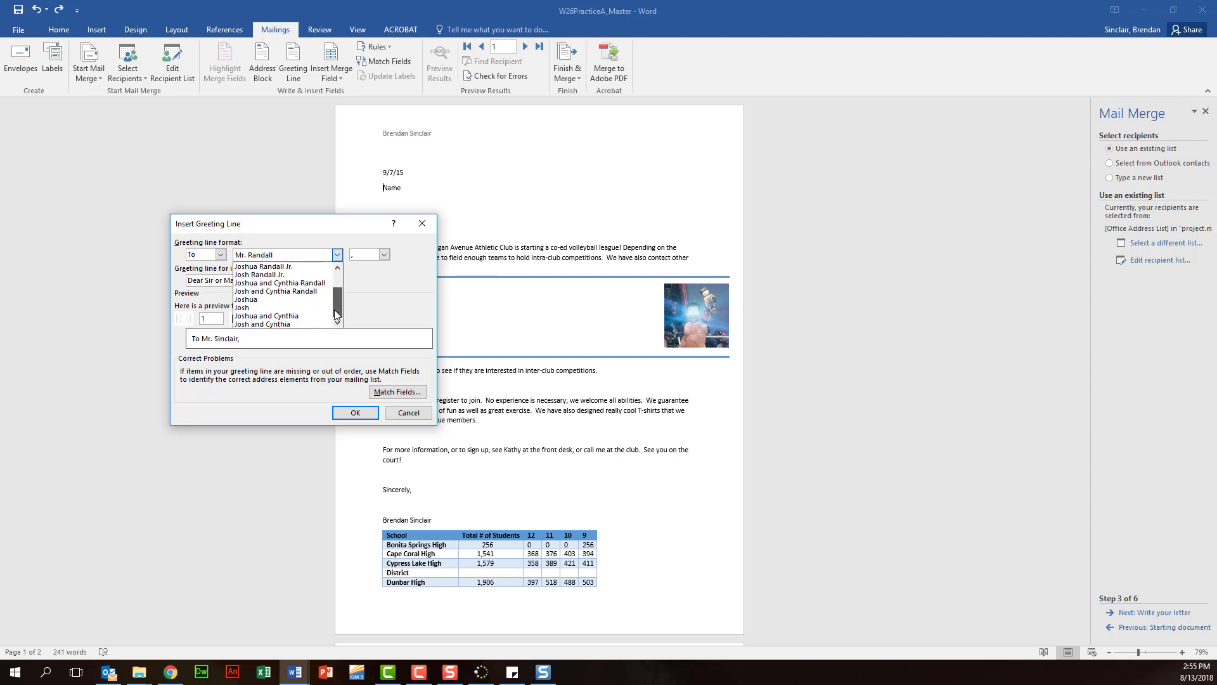
pyautogui.click(267, 315)
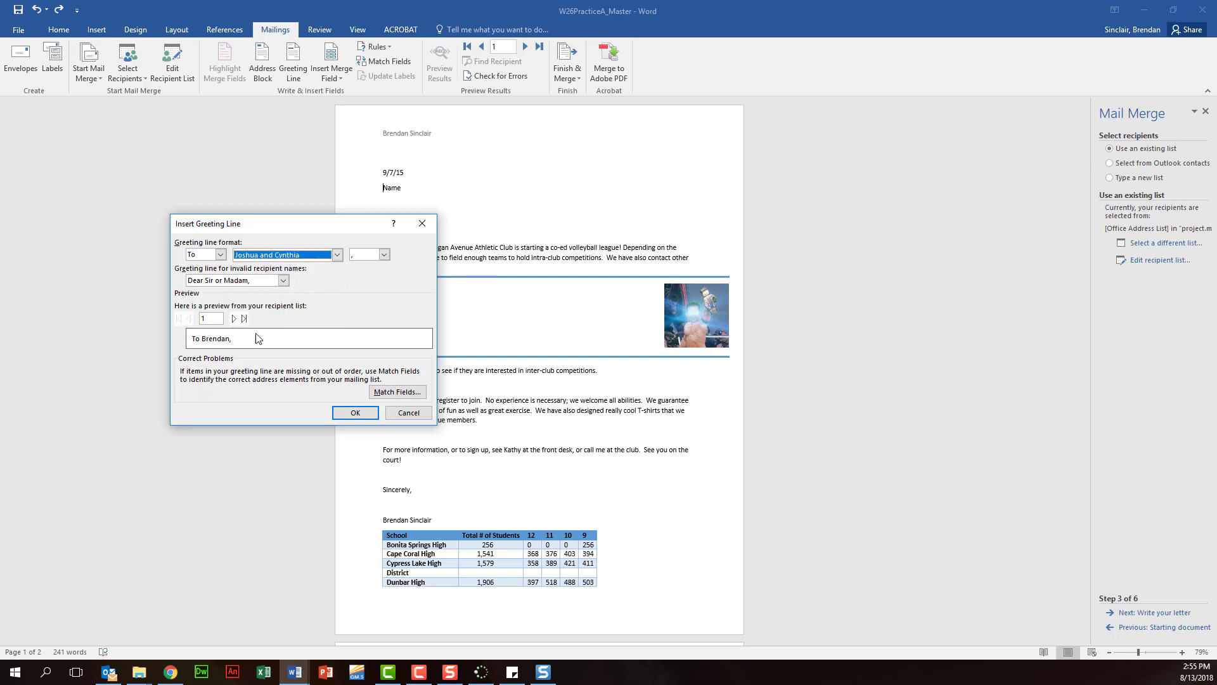
pyautogui.click(332, 255)
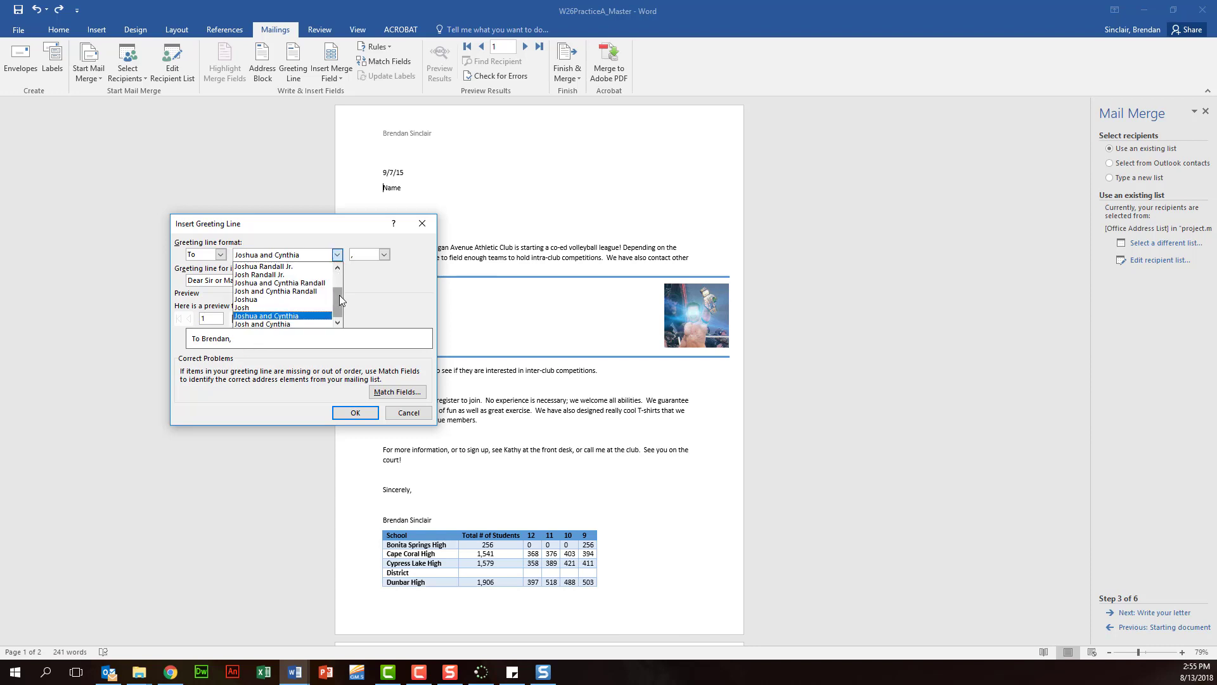
pyautogui.scroll(5, 340, 295)
pyautogui.click(266, 266)
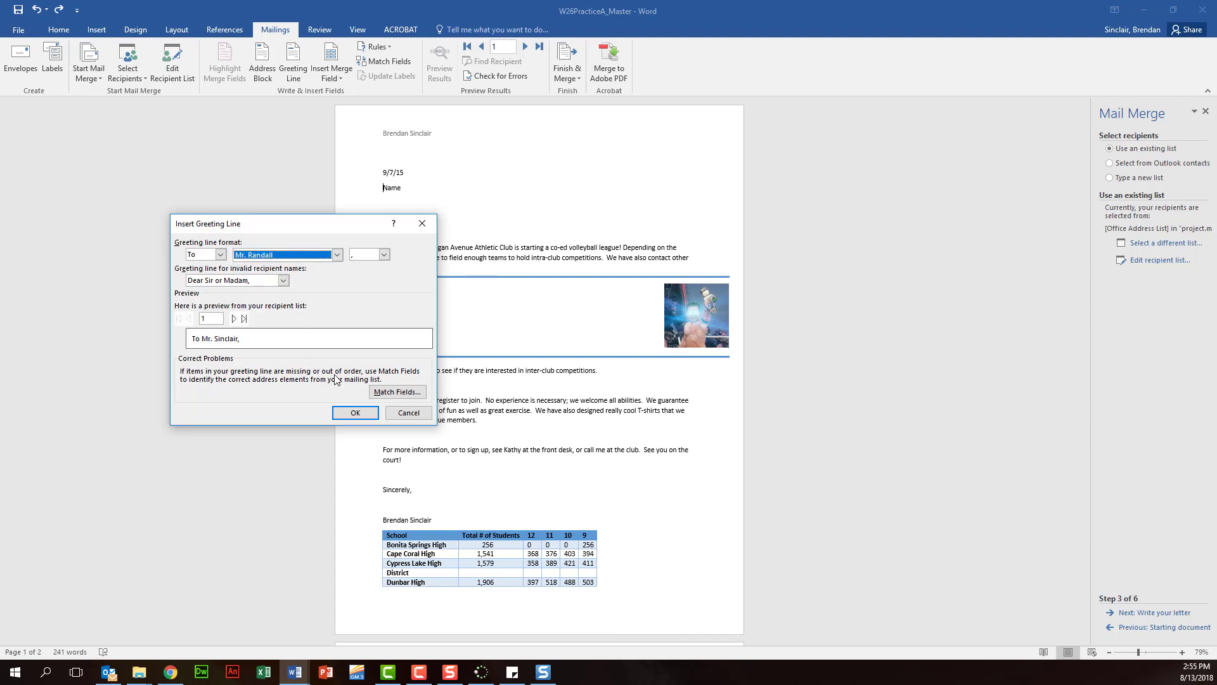
pyautogui.click(359, 413)
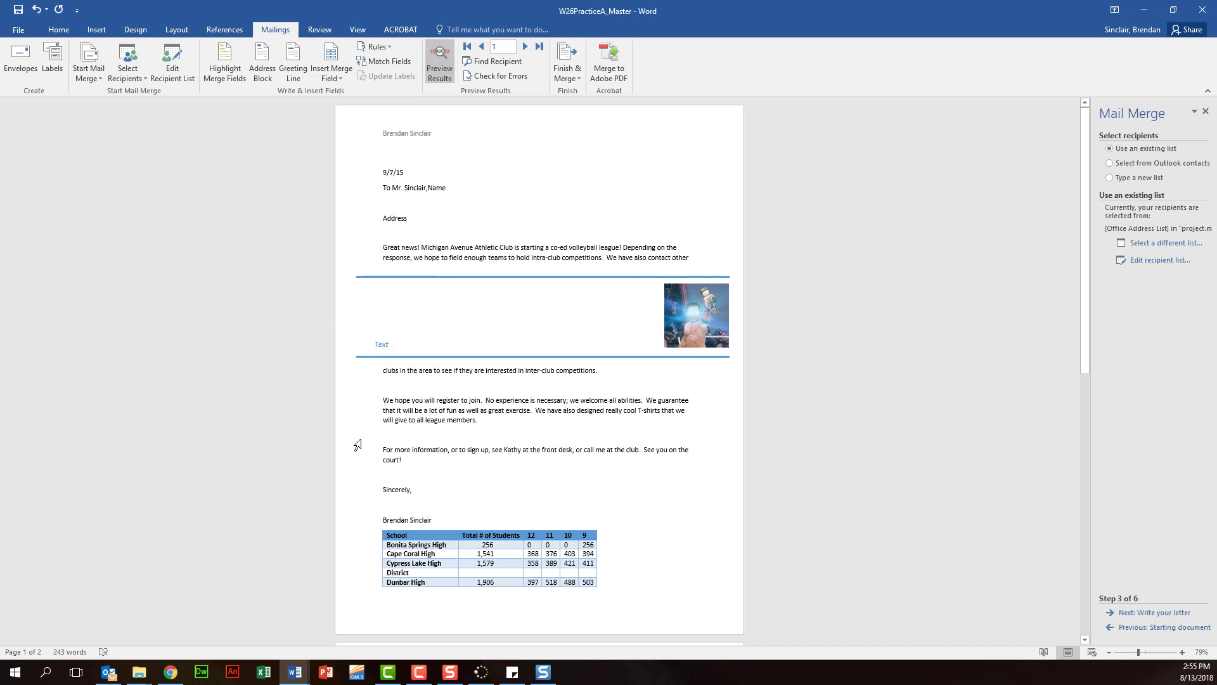
# Delete the leftover Name placeholder and move to the start of the Address placeholder
pyautogui.moveTo(456, 190); pyautogui.dragTo(428, 189)
pyautogui.press('Delete')
pyautogui.click(425, 217)
pyautogui.press('Home')
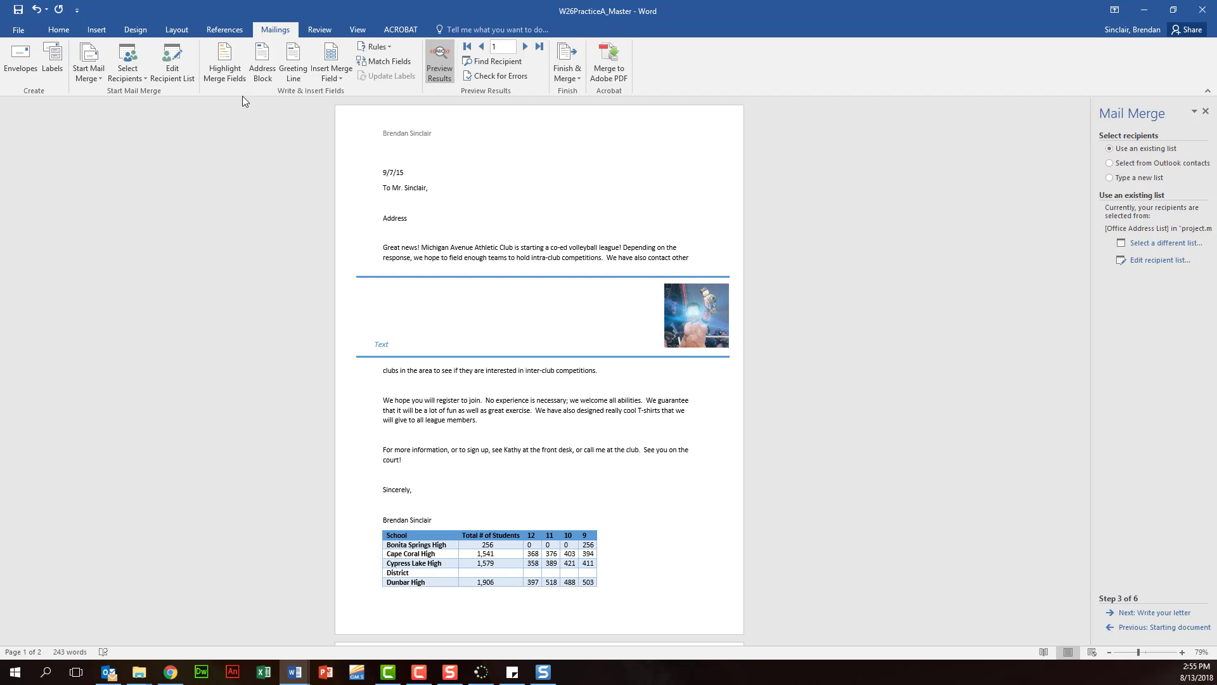
# Insert an Address Block using the Mr. and Mrs. name format
pyautogui.click(263, 71)
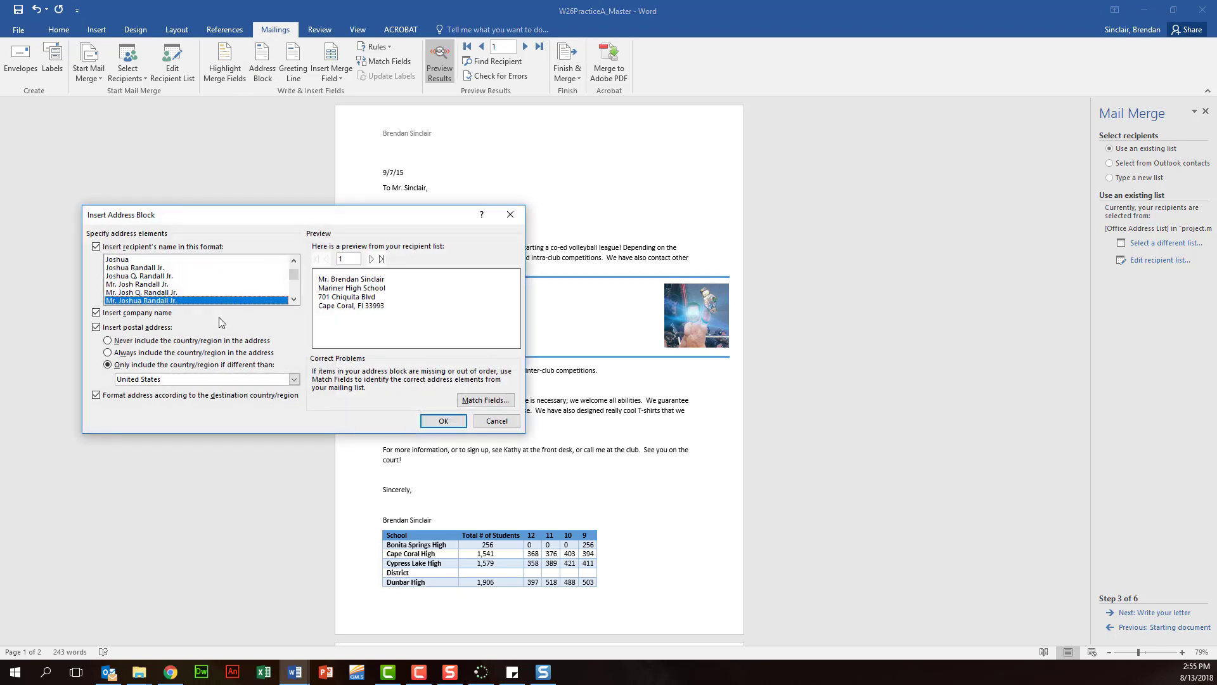
pyautogui.moveTo(296, 276); pyautogui.dragTo(294, 288)
pyautogui.click(175, 284)
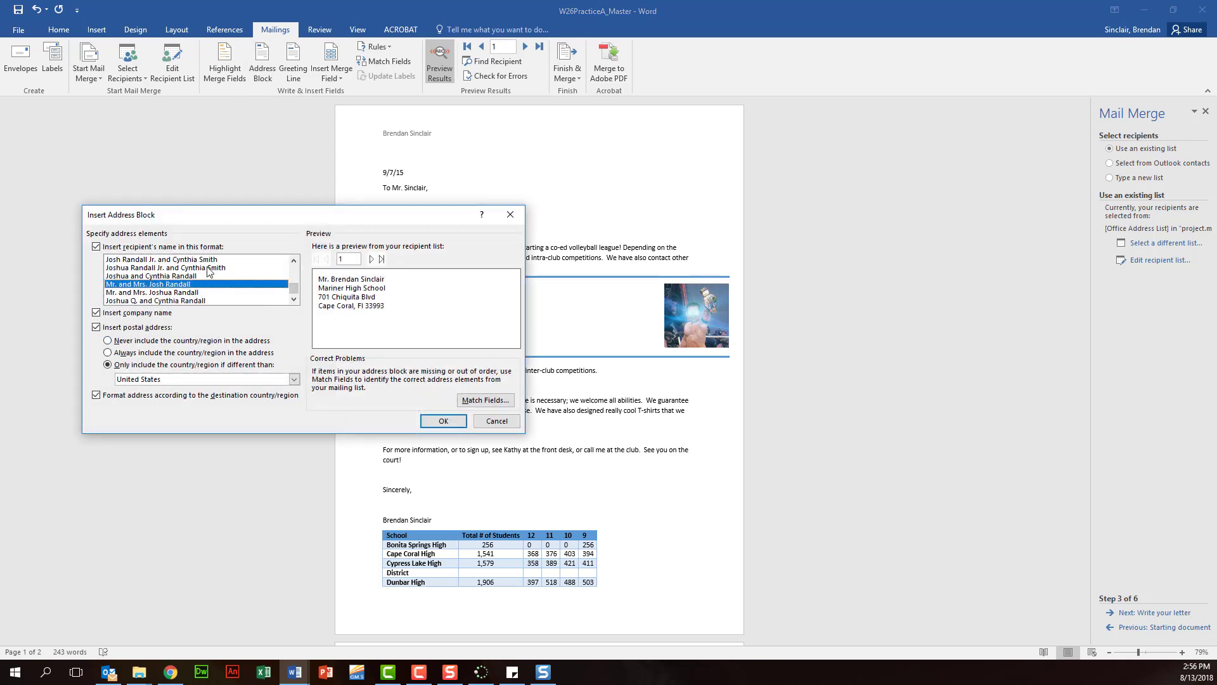
pyautogui.click(443, 421)
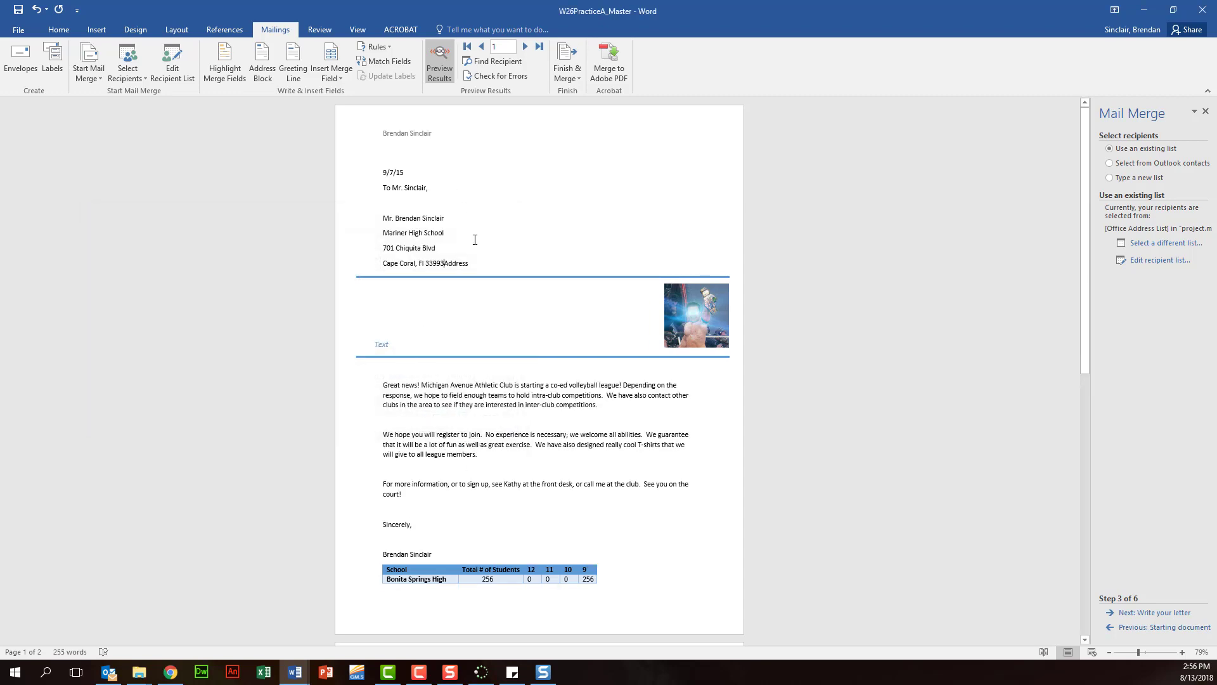
# Delete the leftover word 'Address' beside the new address block
pyautogui.moveTo(439, 189); pyautogui.dragTo(383, 189)
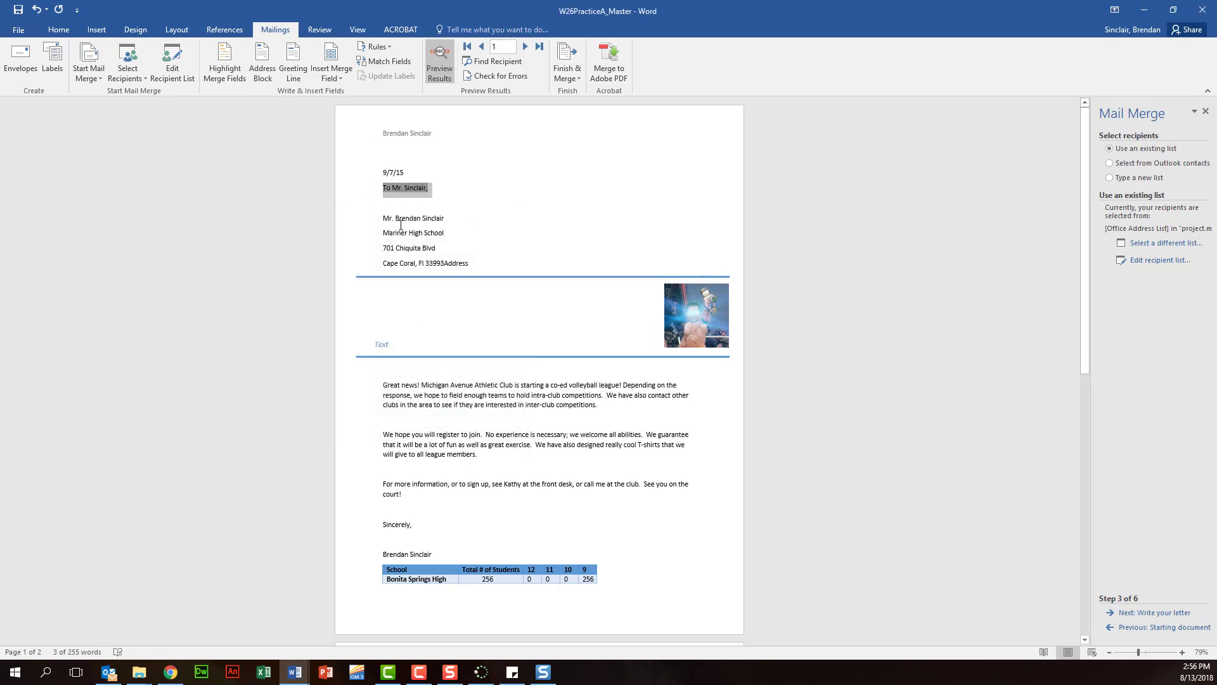
pyautogui.click(402, 189)
pyautogui.press('Down')
pyautogui.press('Down')
pyautogui.press('Down')
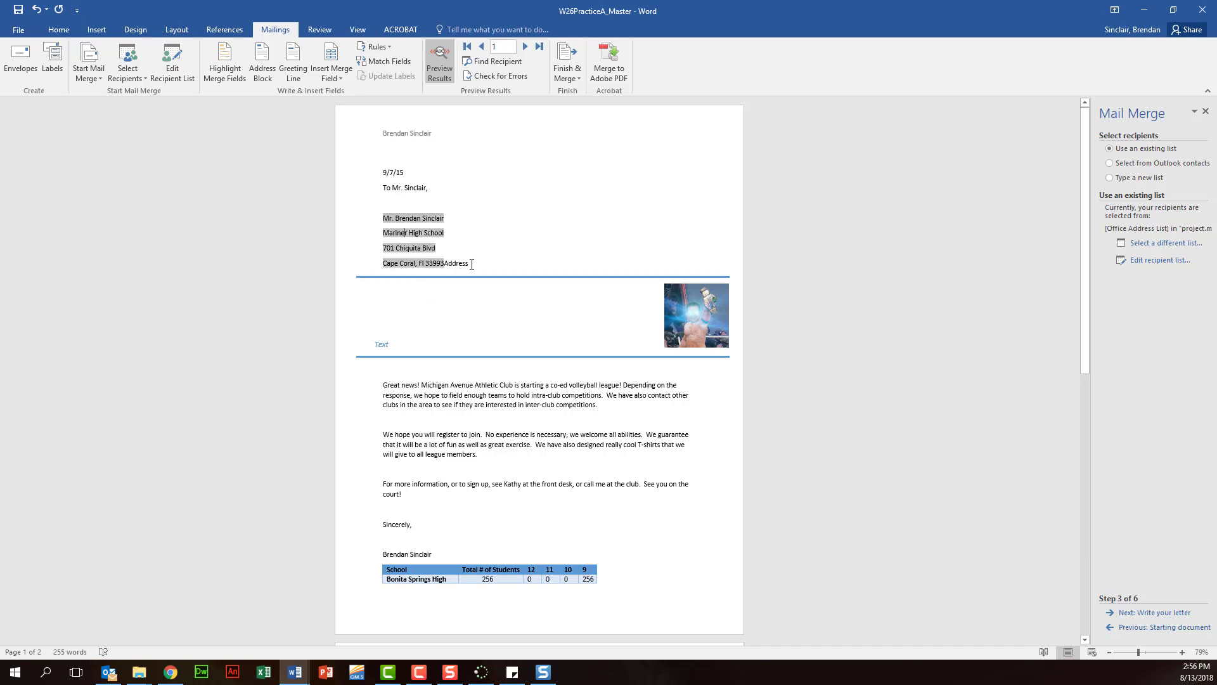
pyautogui.moveTo(477, 262); pyautogui.dragTo(445, 262)
pyautogui.press('Delete')
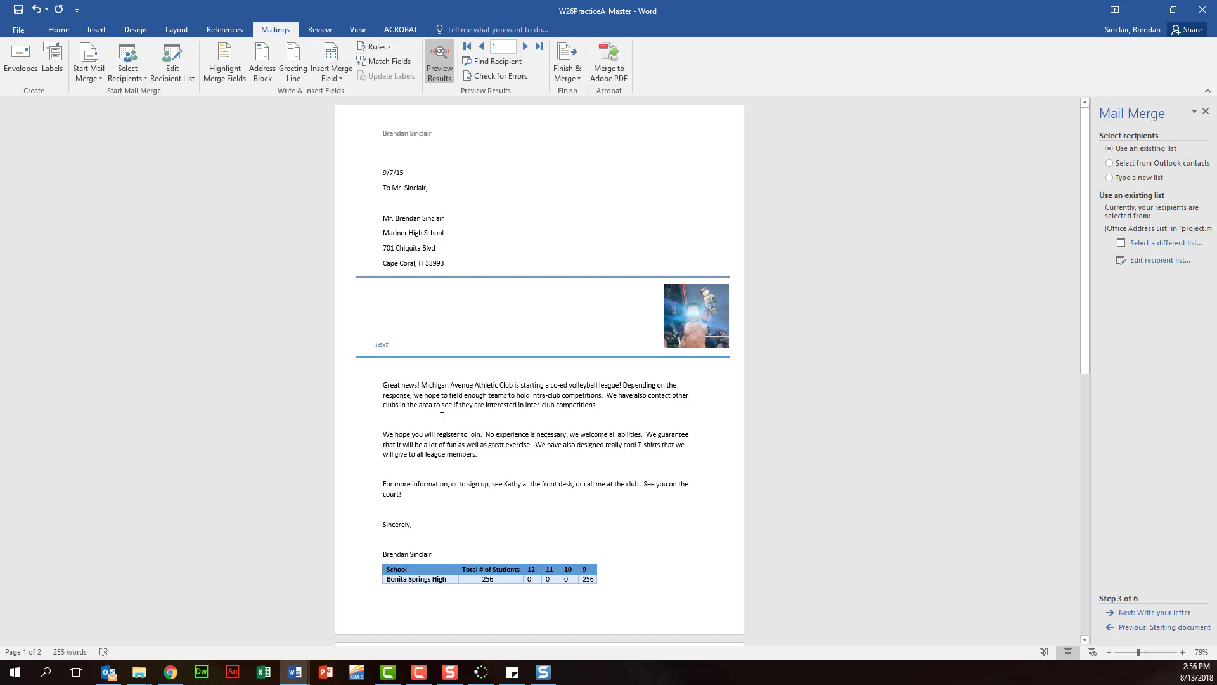
# Insert a State merge field from the merge field list, which lands inside the word 'teams'
pyautogui.click(331, 75)
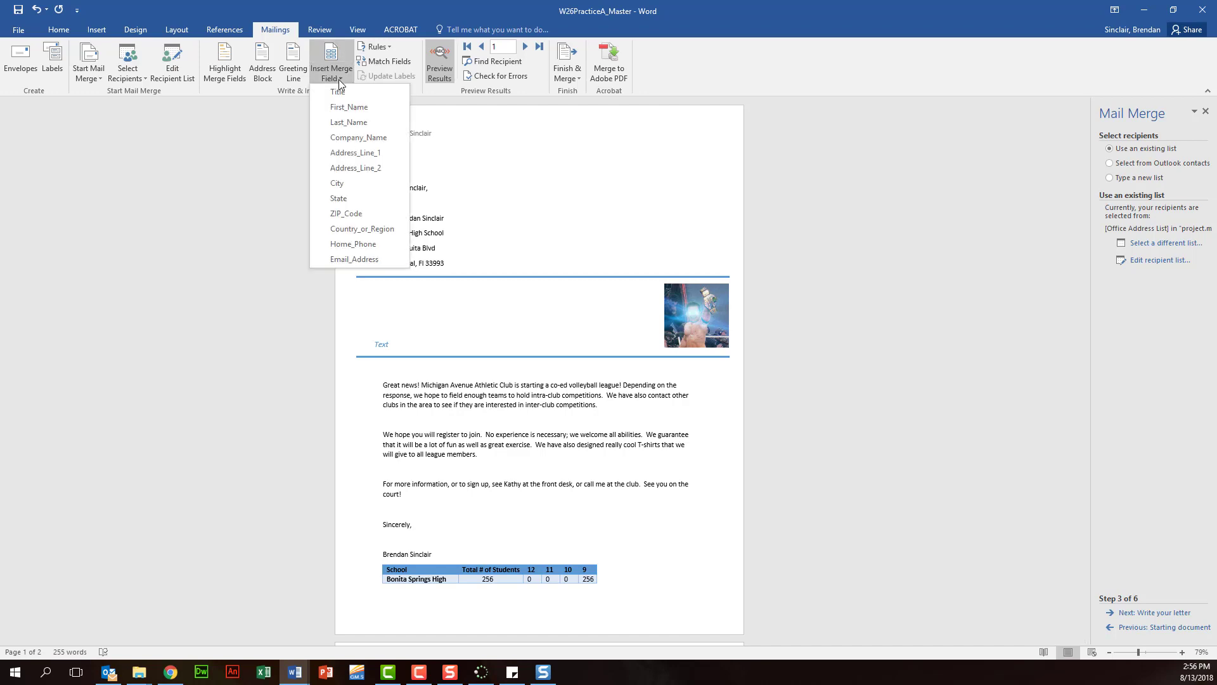
pyautogui.click(376, 198)
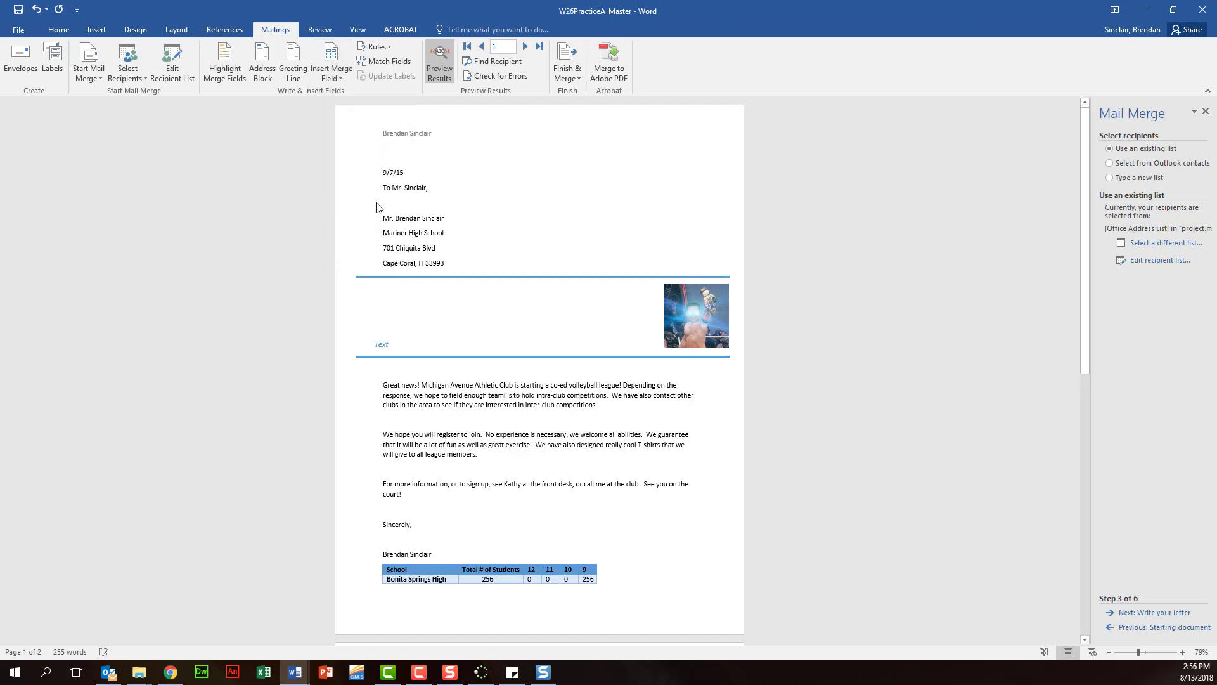
pyautogui.click(331, 75)
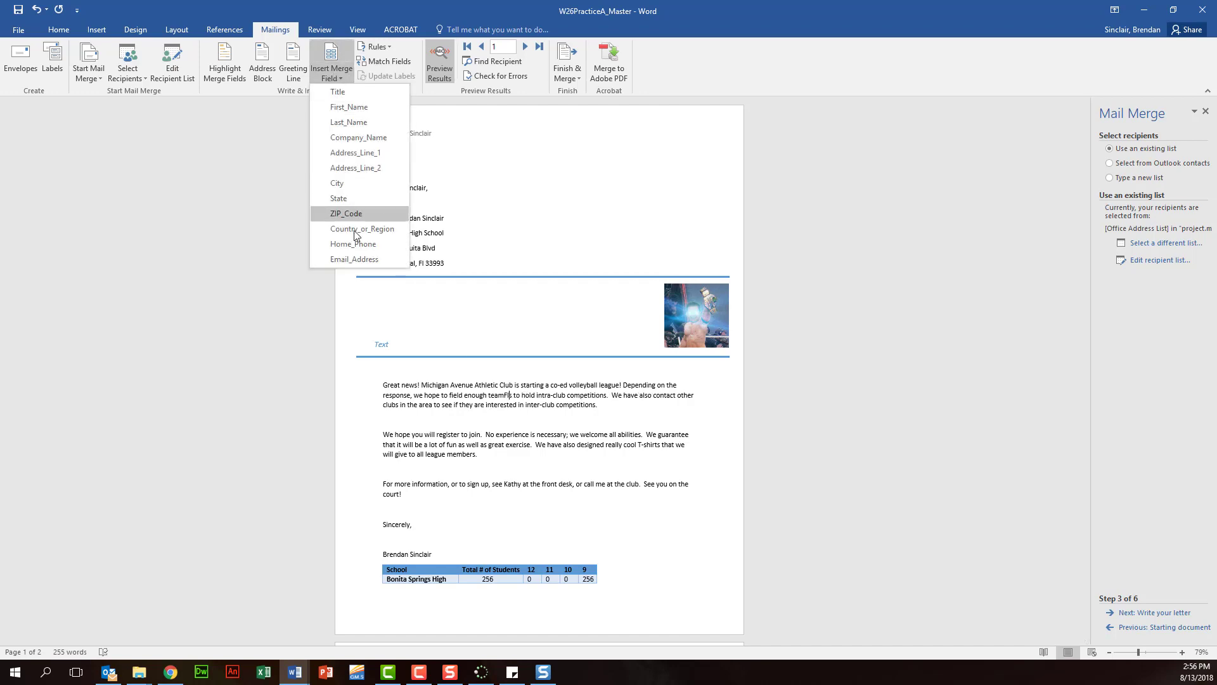
pyautogui.click(580, 216)
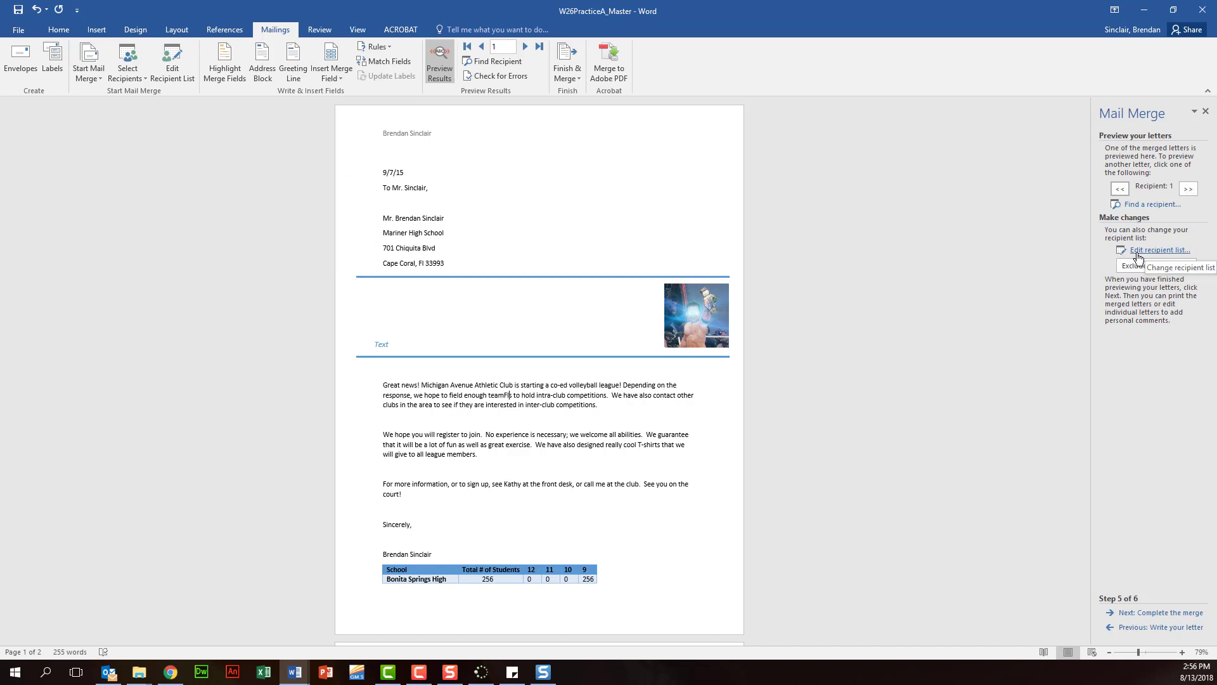
# Sort recipients by Company Name, check the Address Line 1 filter options unchanged, and confirm the list
pyautogui.click(1144, 253)
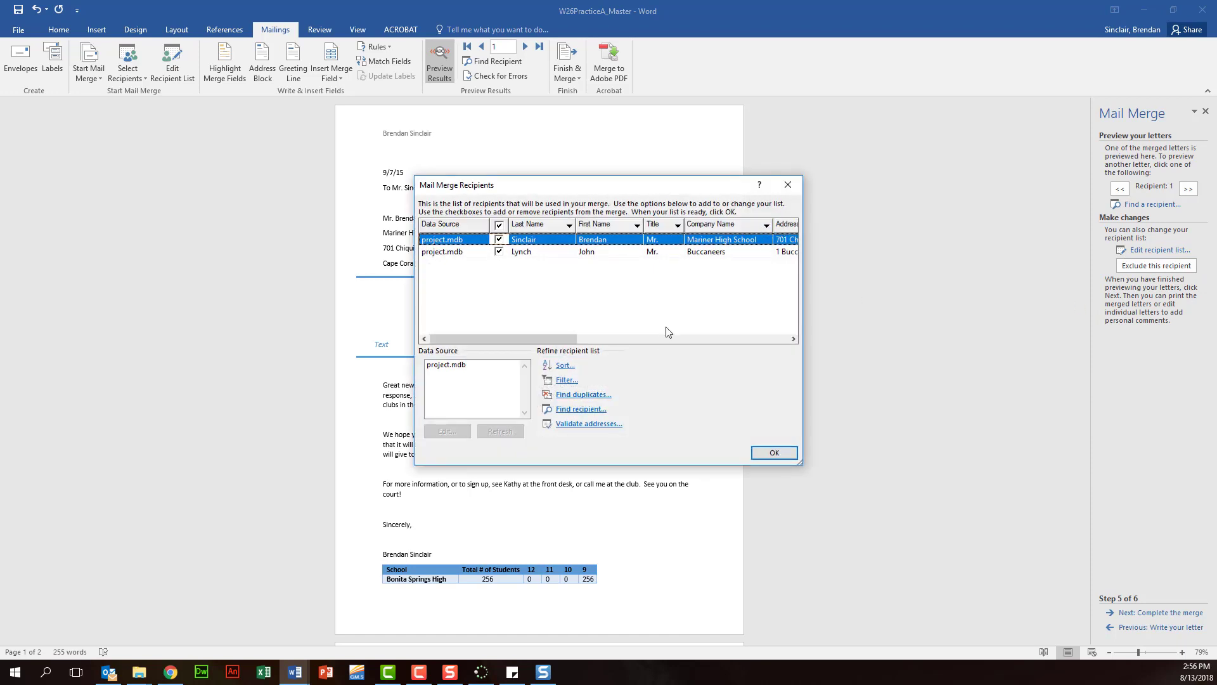
pyautogui.click(726, 225)
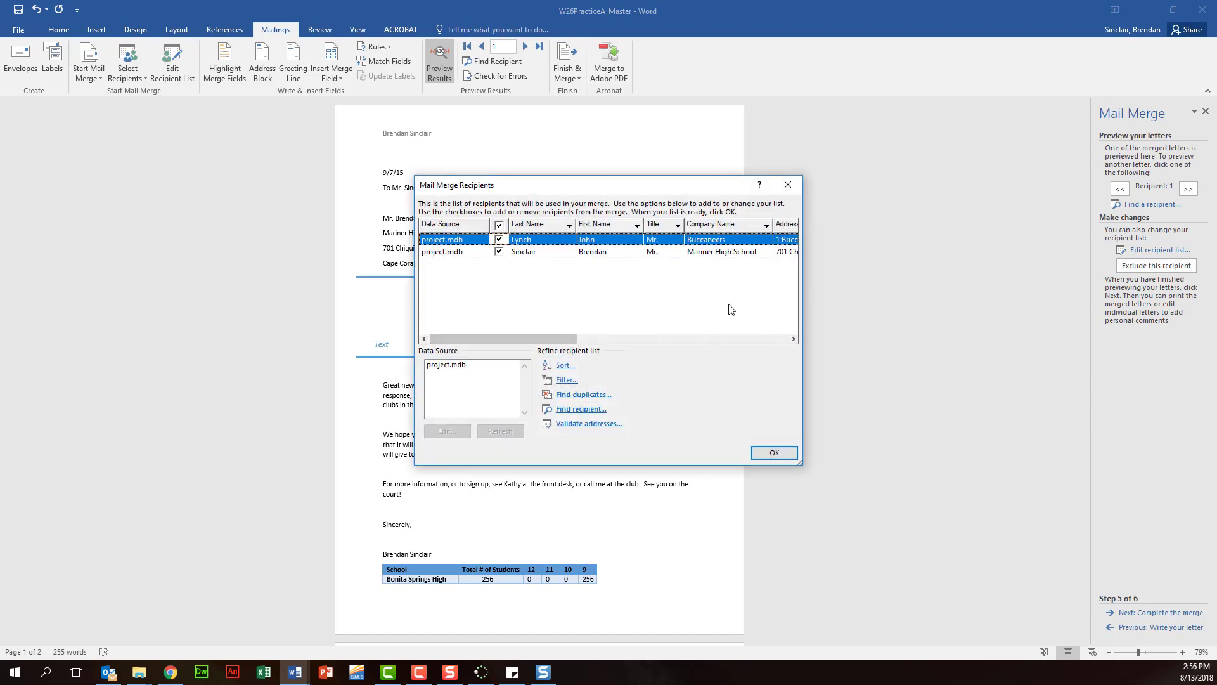
pyautogui.moveTo(527, 337); pyautogui.dragTo(622, 338)
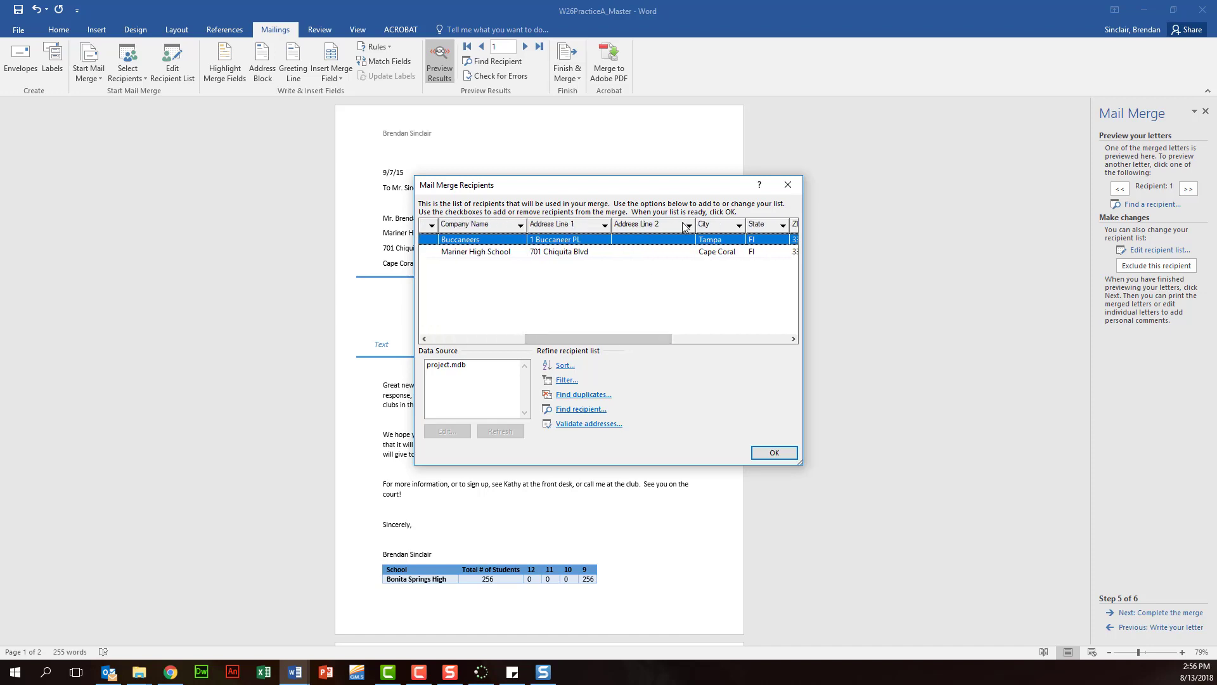
pyautogui.click(605, 226)
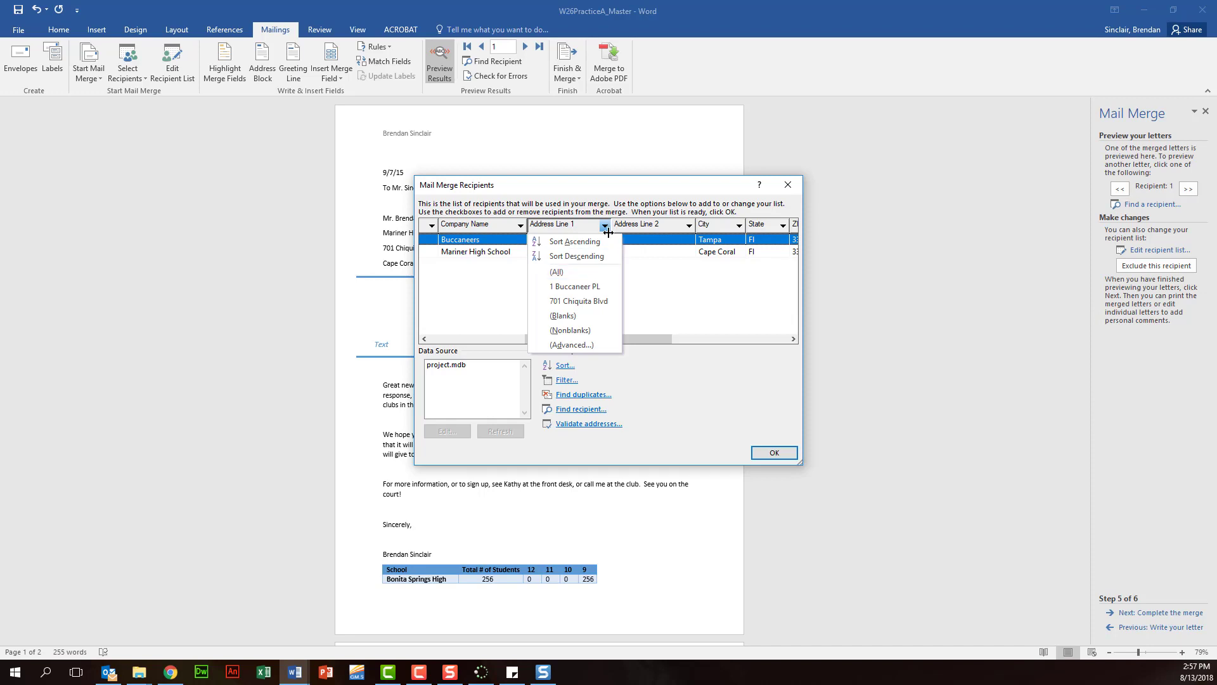
pyautogui.click(680, 388)
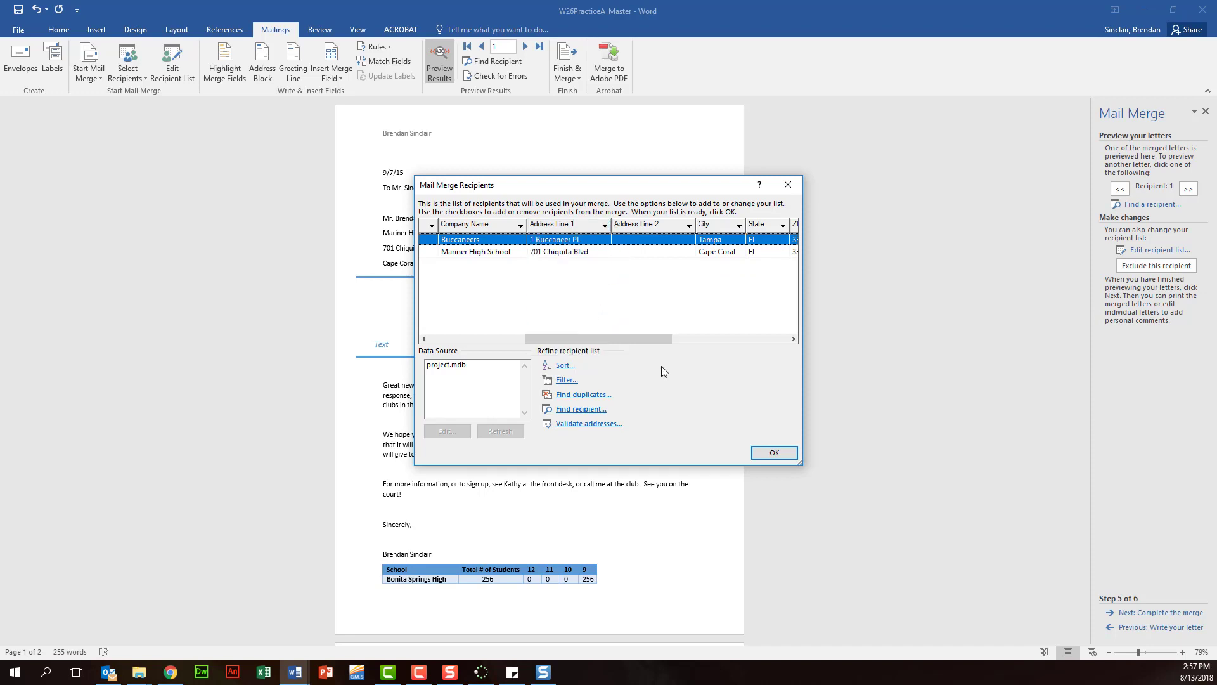
pyautogui.click(780, 455)
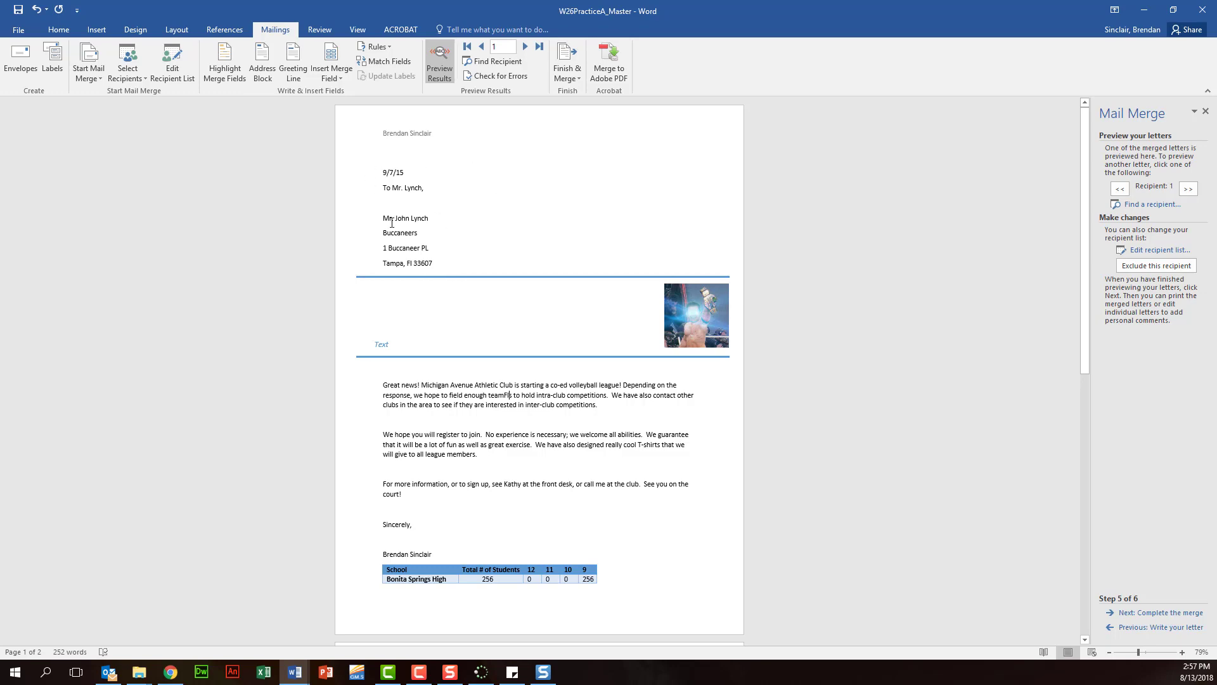
# Place the cursor on the blank line below the page 2 schools table and bring up the Rules list
pyautogui.scroll(-12, 562, 272)
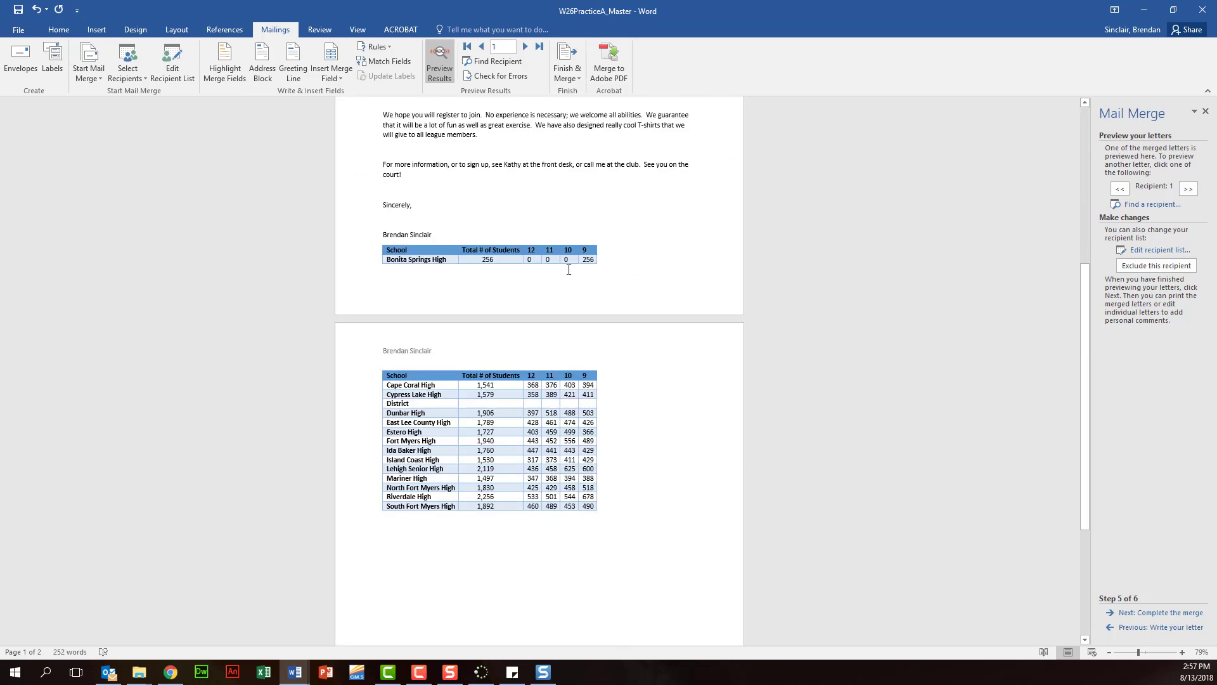
pyautogui.click(509, 464)
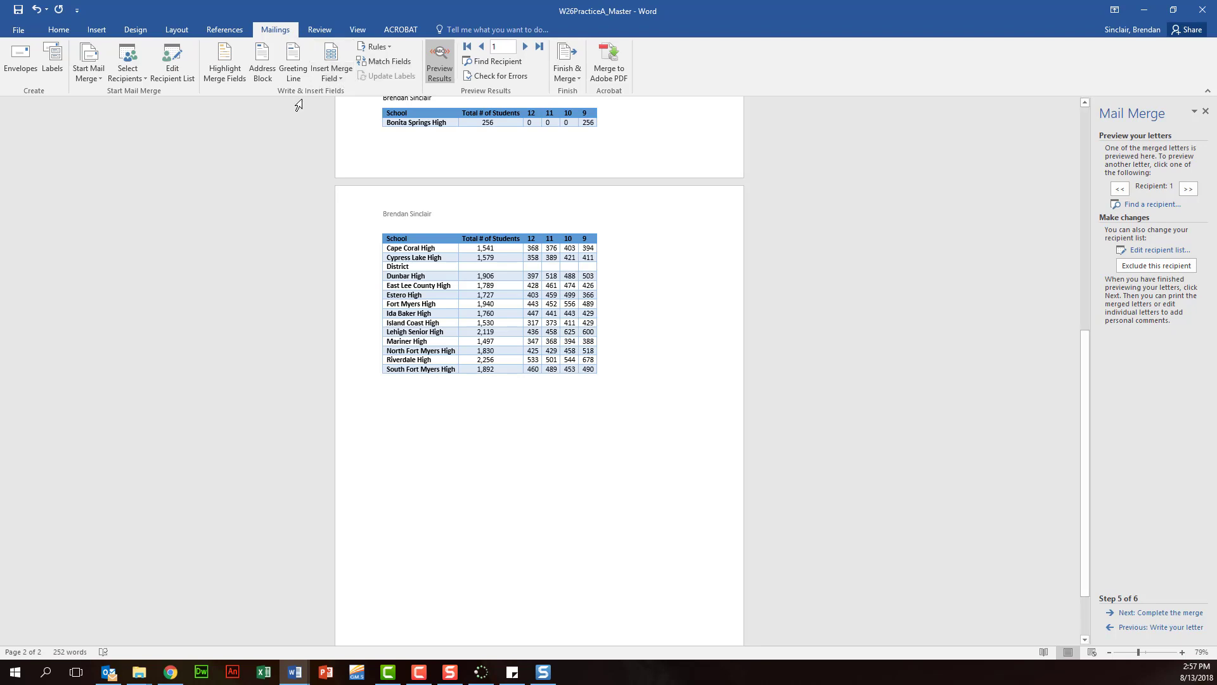
pyautogui.click(383, 47)
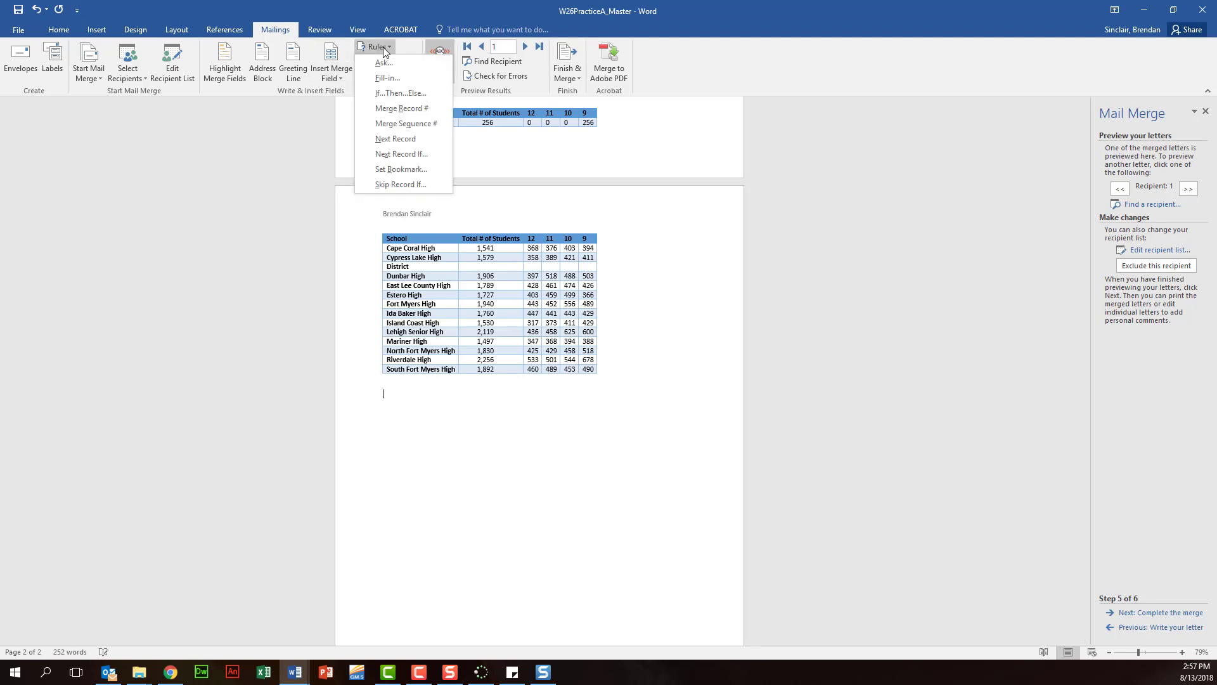
# Start an If...Then...Else rule testing whether City is Equal to Tampa
pyautogui.click(405, 97)
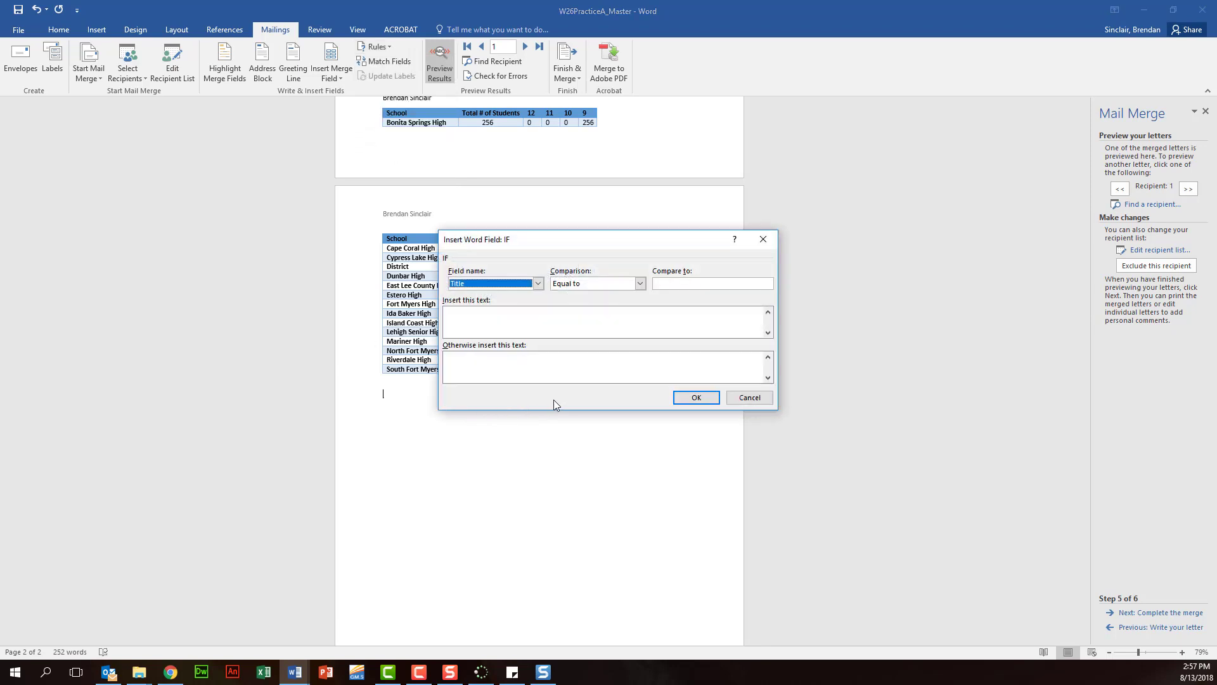
pyautogui.click(538, 283)
pyautogui.scroll(-1, 543, 311)
pyautogui.click(507, 319)
pyautogui.click(632, 287)
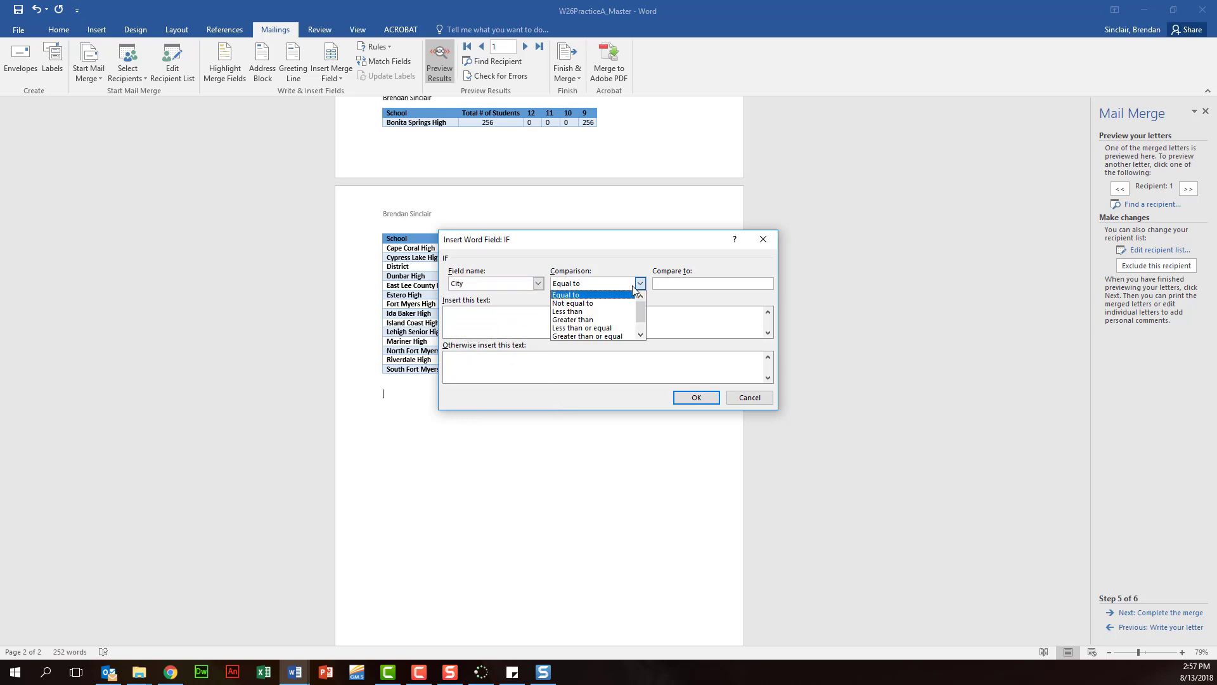
pyautogui.click(638, 284)
pyautogui.click(680, 282)
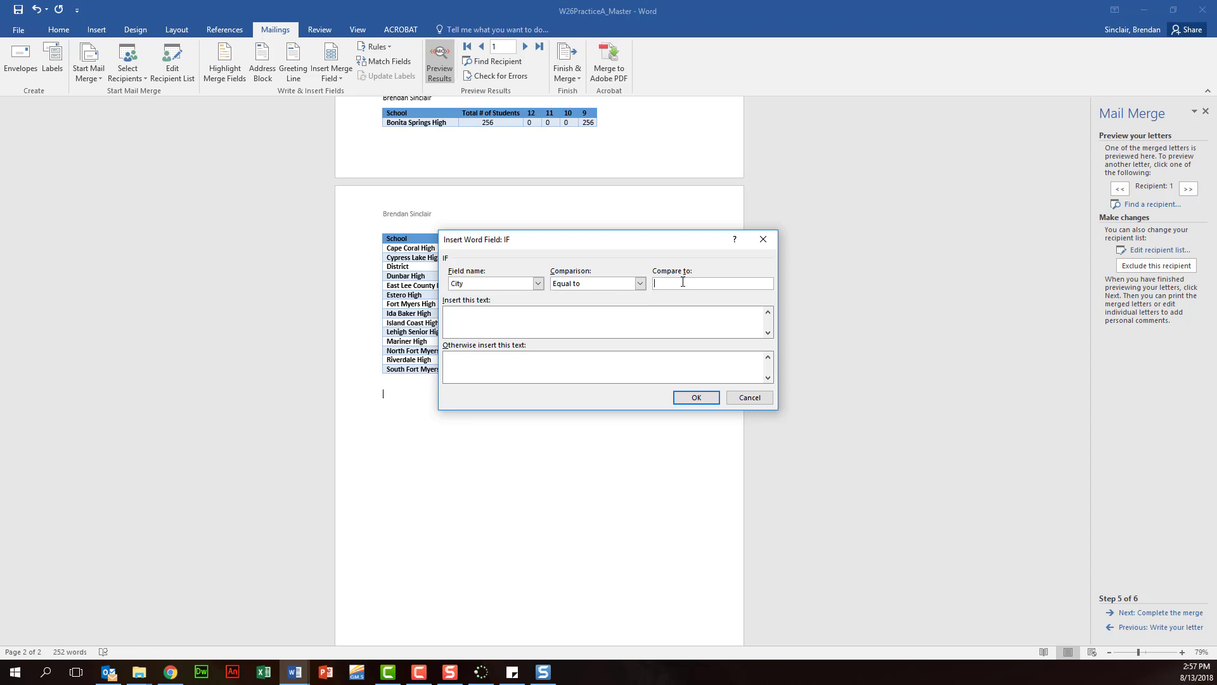
pyautogui.write('Tampa')
# Use 'Come see us play ball.' for matches and 'Visit us the next time you are in Tampa.' otherwise, then insert it
pyautogui.press('Tab')
pyautogui.write('lay bal')
pyautogui.press('Tab')
pyautogui.write('Visit us the next time you are in Tampa.')
pyautogui.click(698, 397)
# Preview recipient 2's letter with the Tampa visit line, then advance to step 6, Complete the merge
pyautogui.scroll(6, 481, 315)
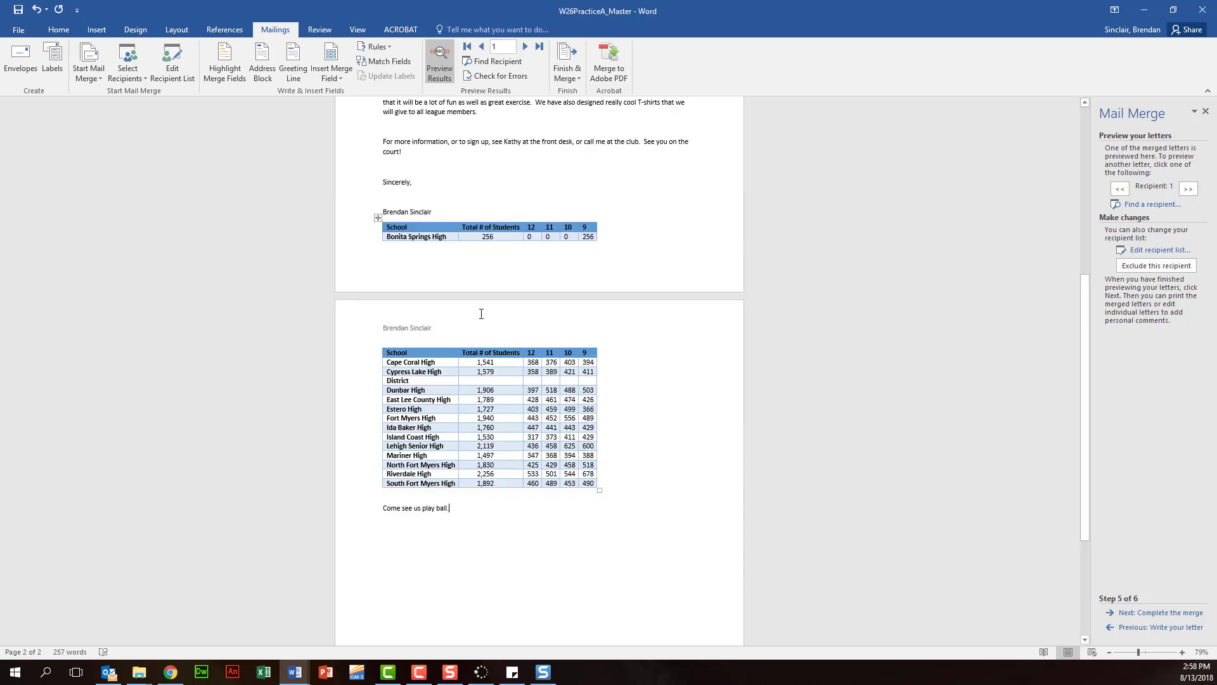
pyautogui.scroll(-4, 398, 198)
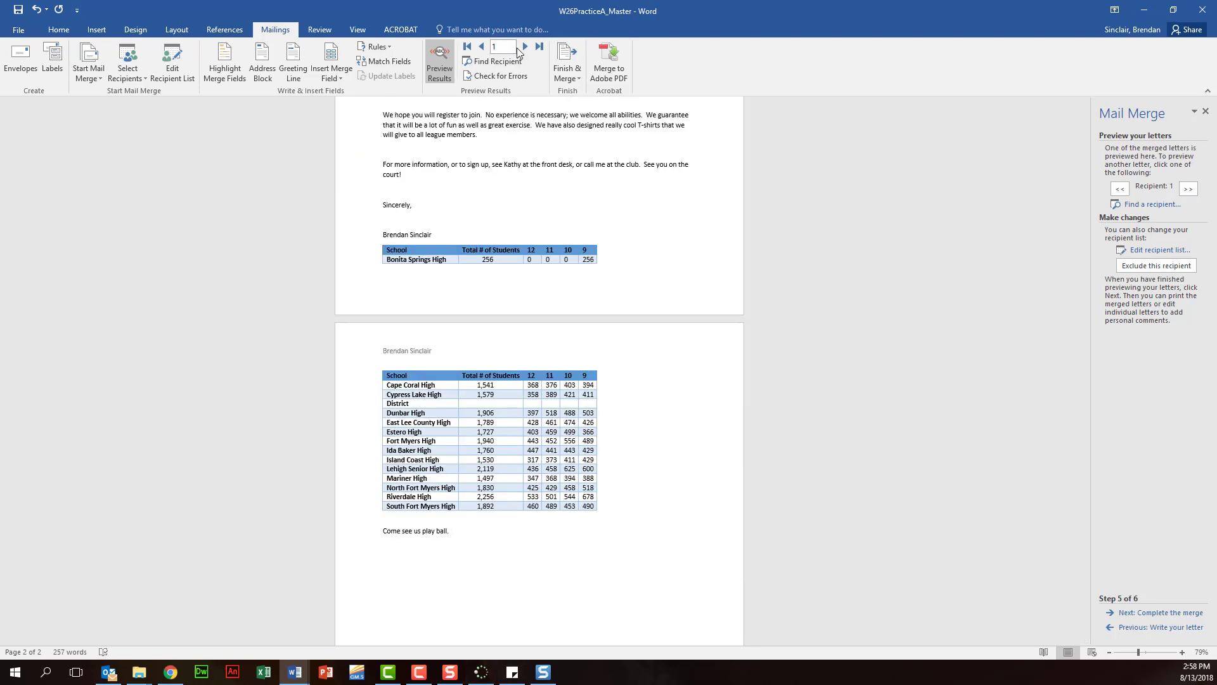
pyautogui.click(524, 47)
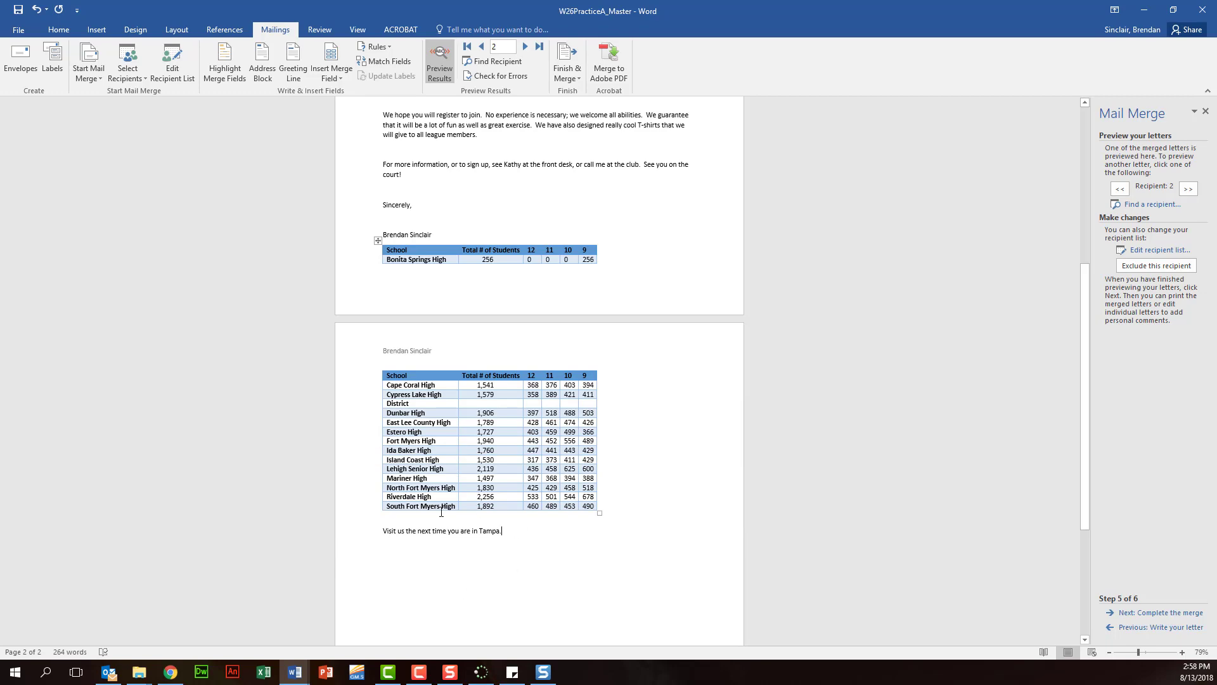
pyautogui.scroll(4, 456, 170)
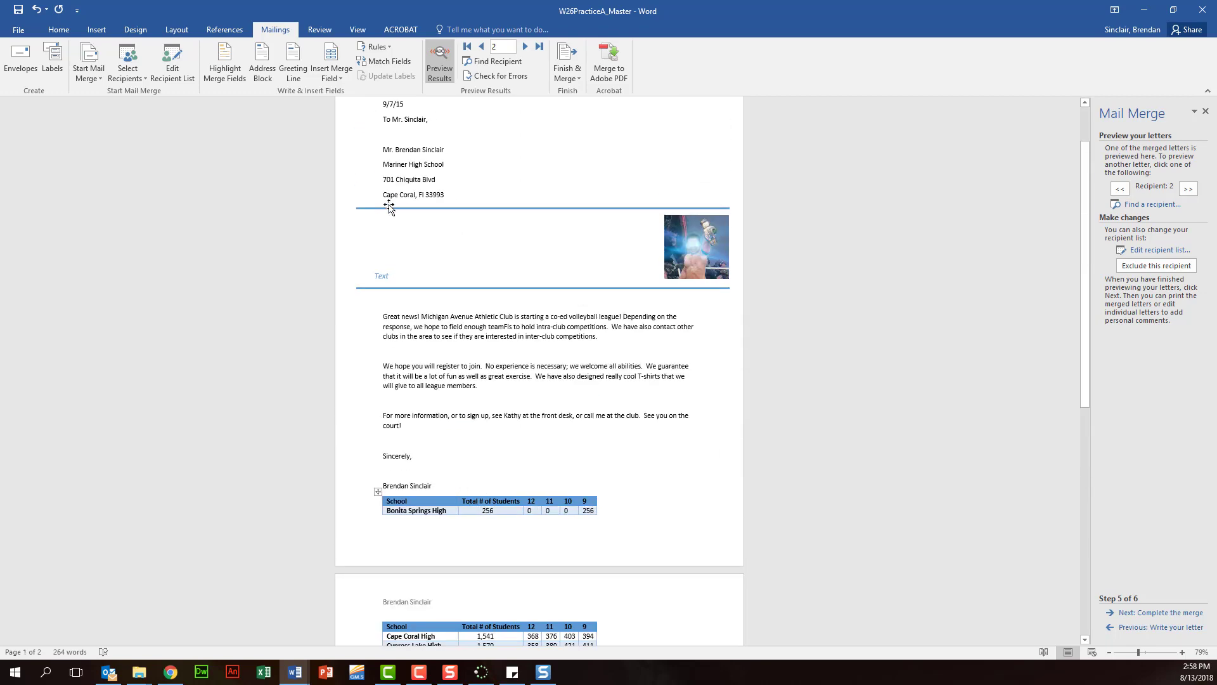
pyautogui.click(1161, 613)
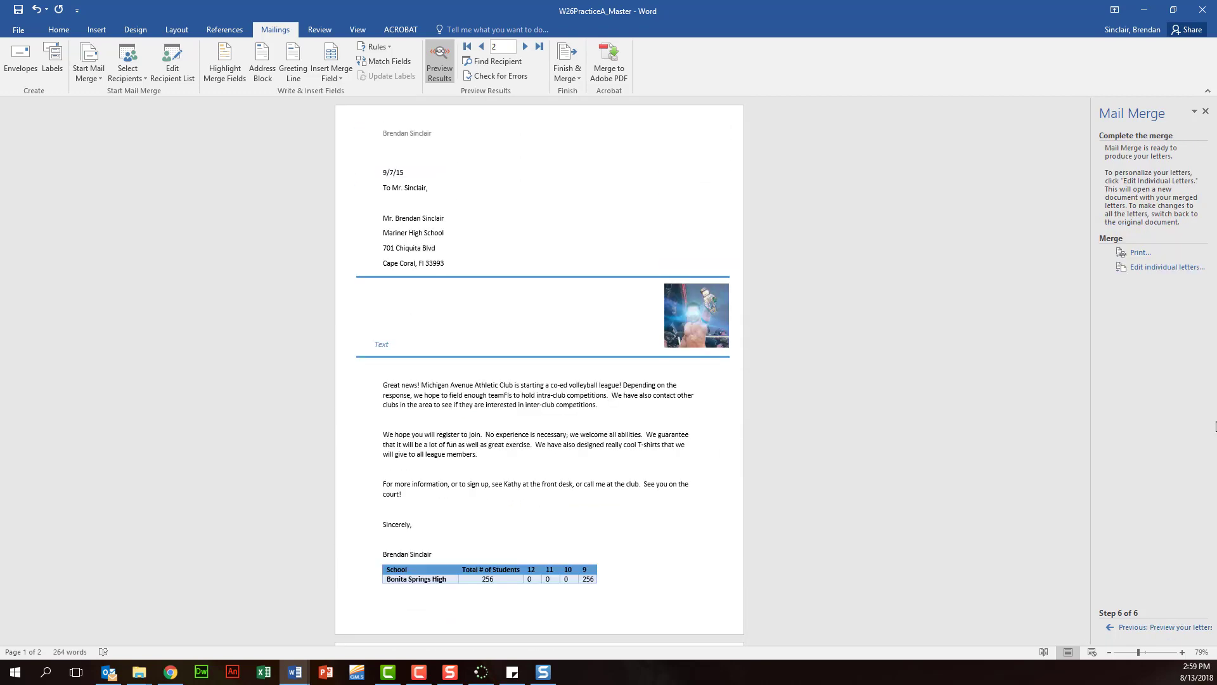
# Merge all records into the new Letters3 document, then select and copy all its text
pyautogui.click(1145, 273)
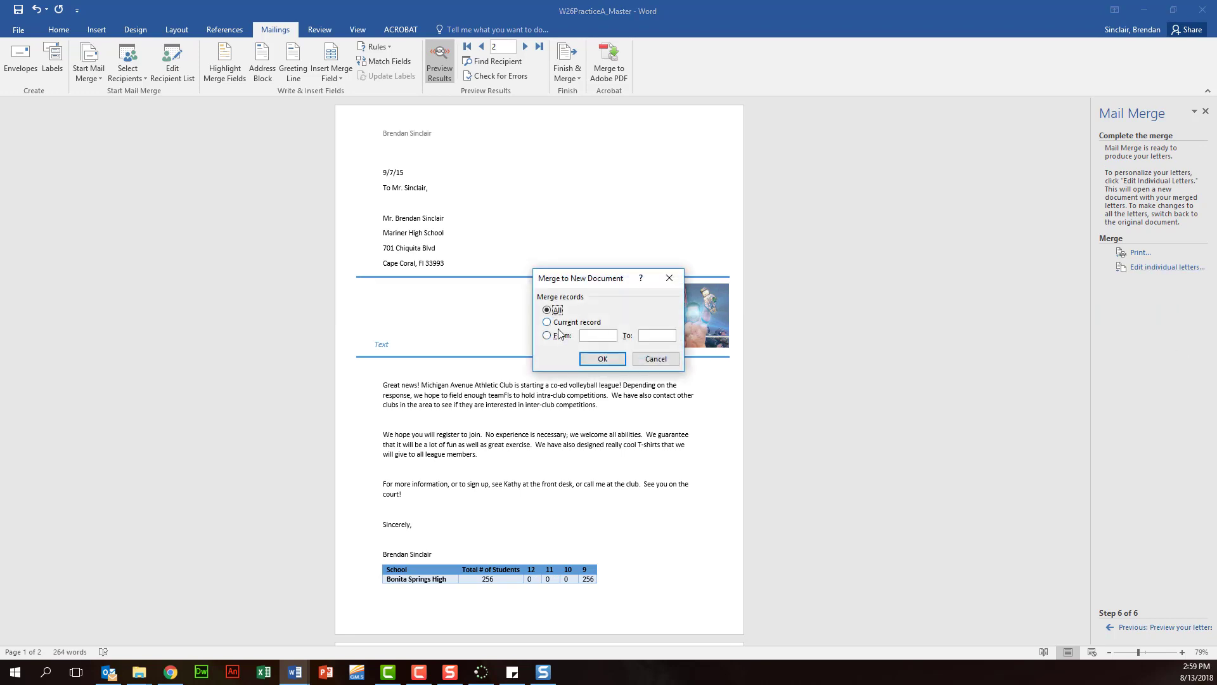
pyautogui.click(603, 359)
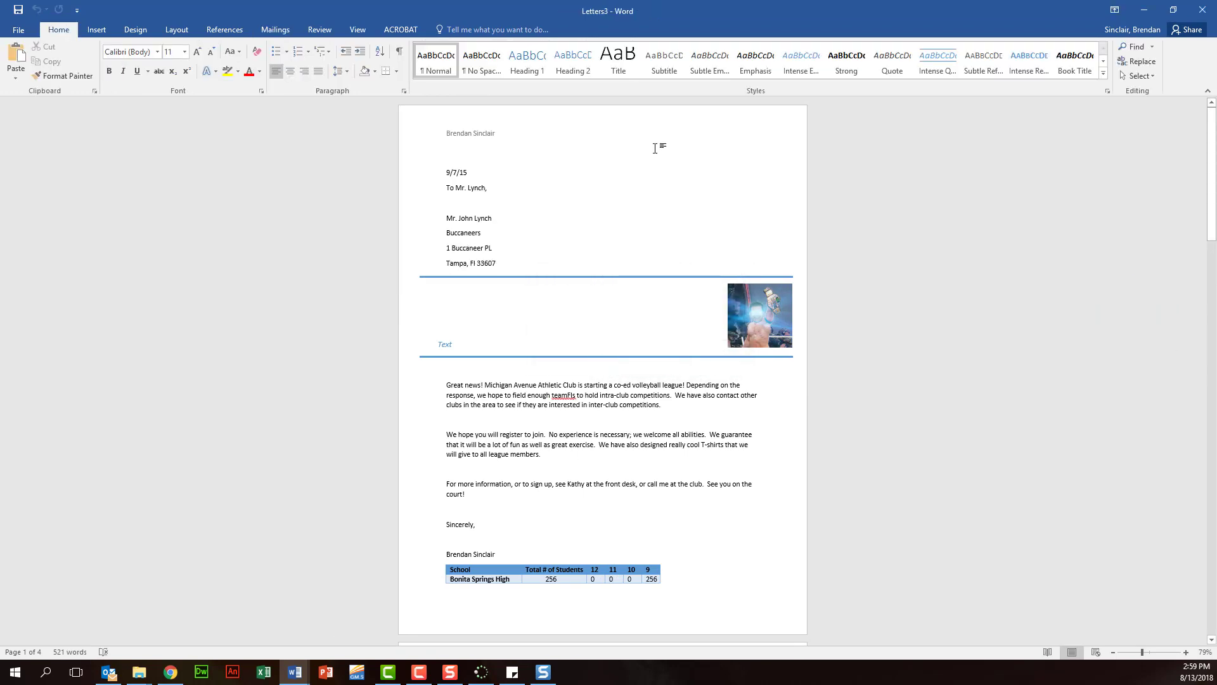
pyautogui.moveTo(698, 13); pyautogui.dragTo(696, 105)
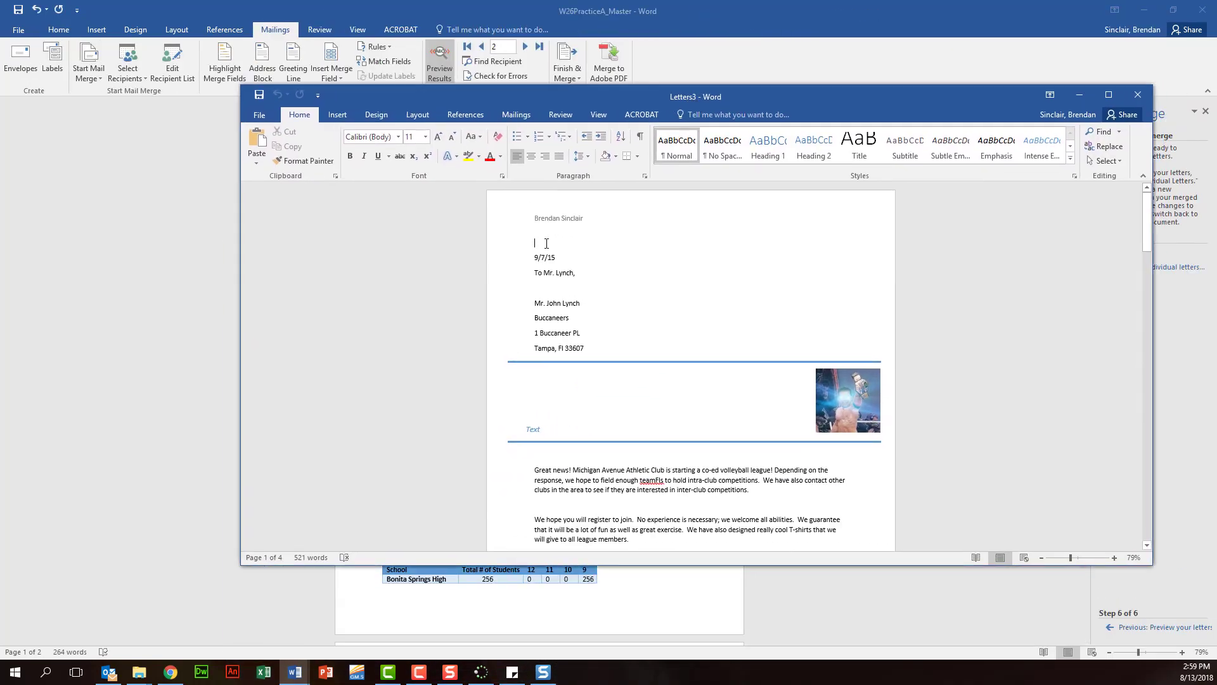
pyautogui.moveTo(547, 243); pyautogui.dragTo(698, 634)
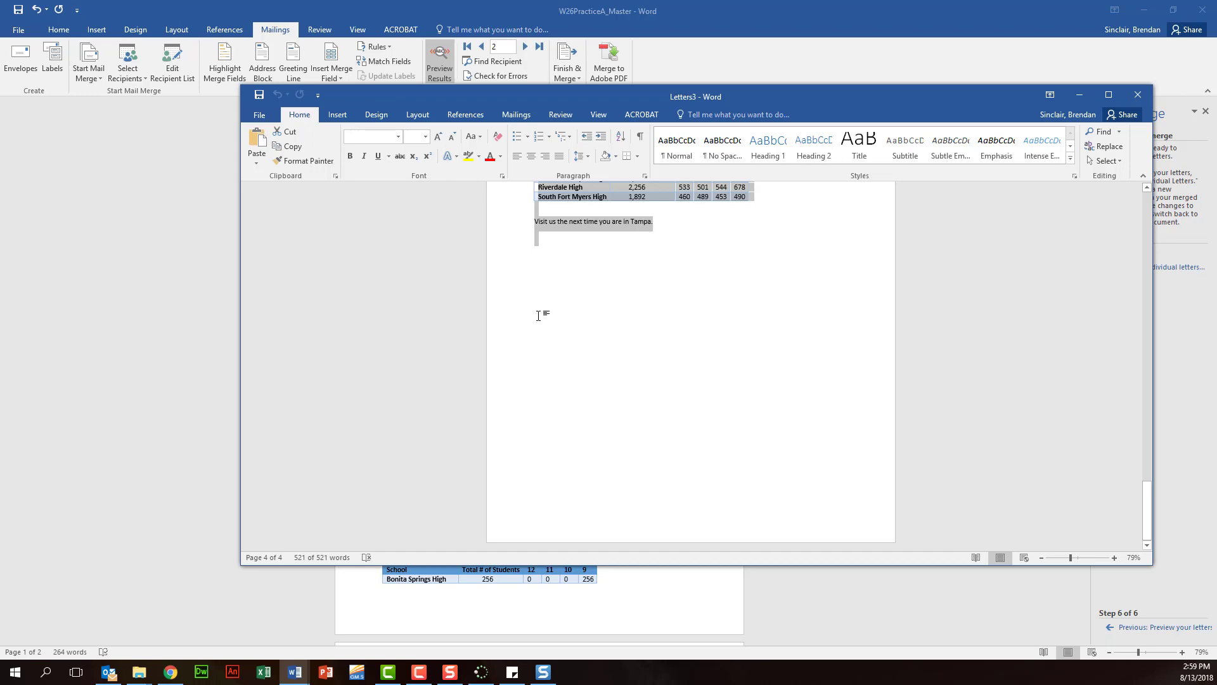
pyautogui.hotkey('alt', 'Tab')
# Add a page break (Ctrl+Enter) after the master letter and paste the merged letters onto the new page
pyautogui.scroll(-3, 658, 422)
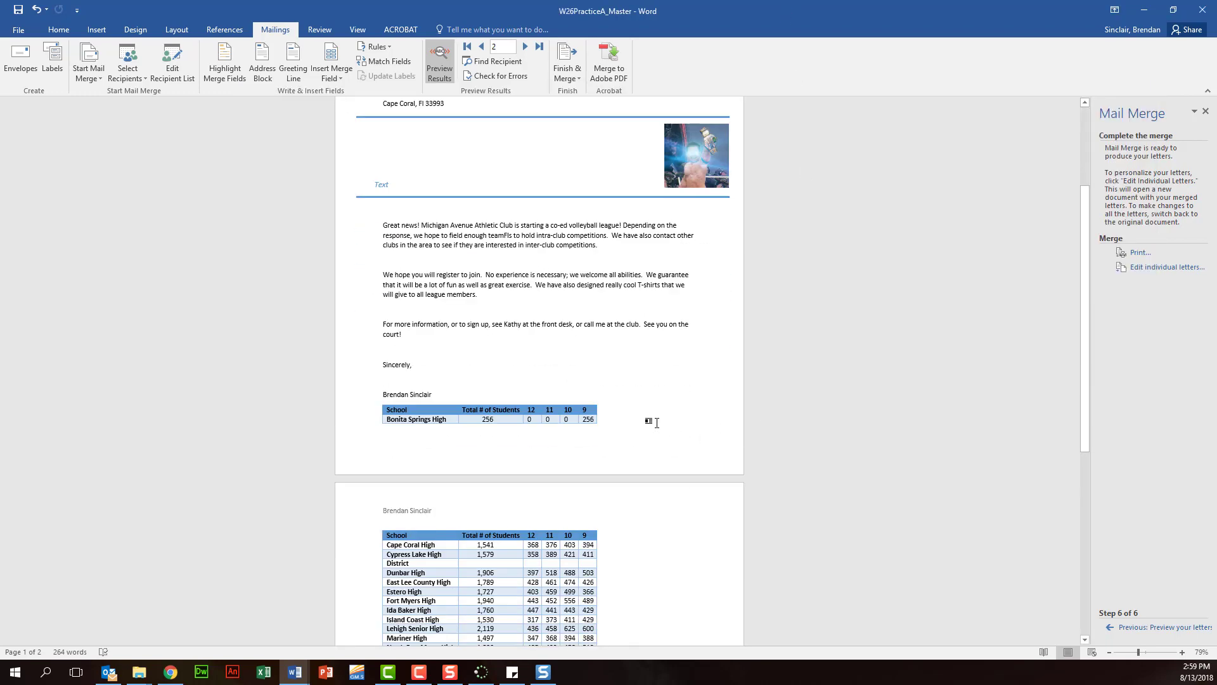
pyautogui.scroll(-6, 657, 421)
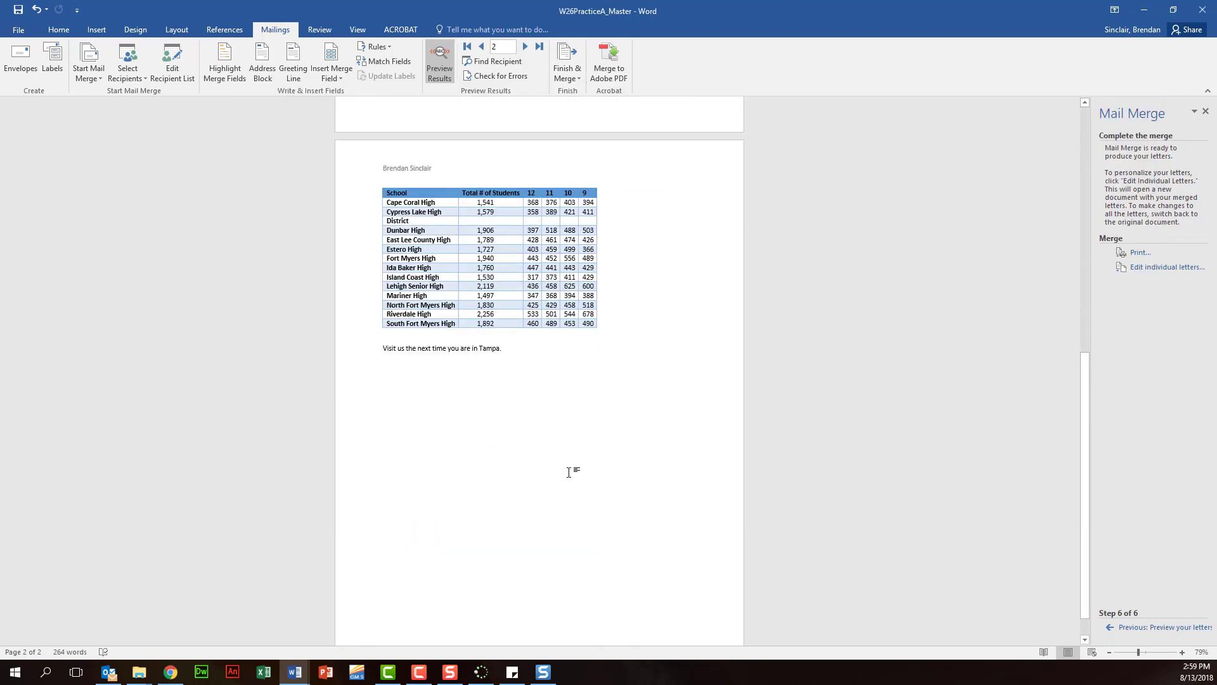
pyautogui.hotkey('ctrl', 'Return')
pyautogui.scroll(-3, 569, 472)
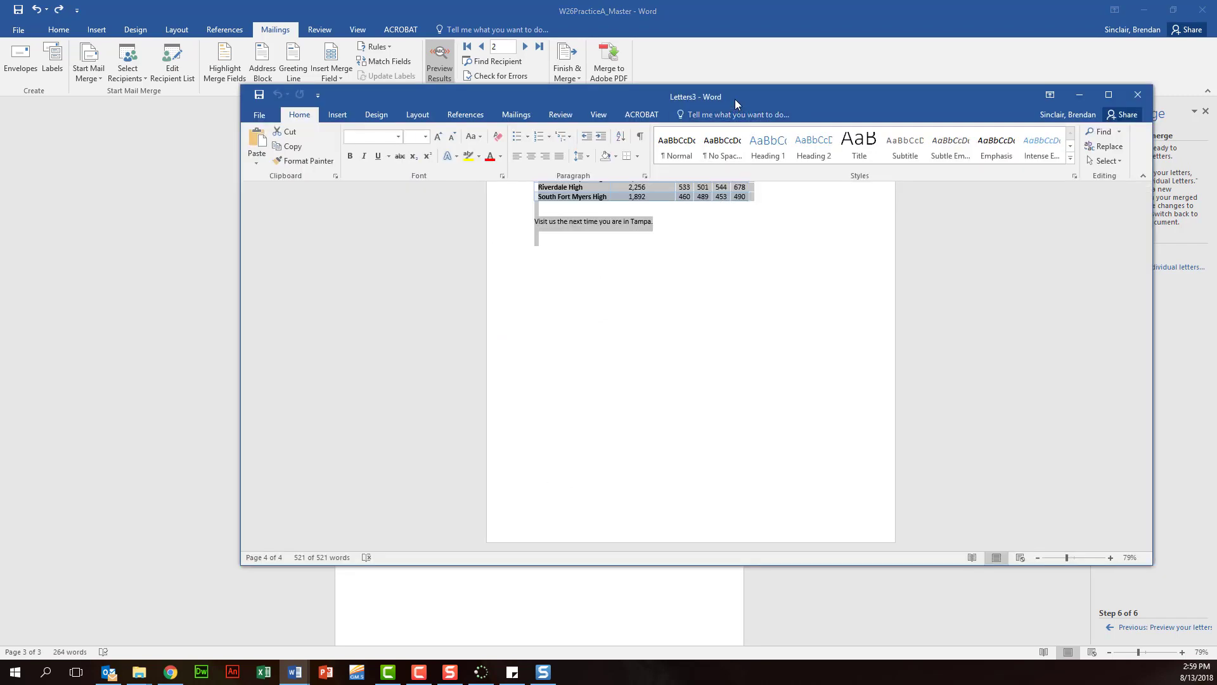
pyautogui.click(142, 415)
pyautogui.hotkey('ctrl', 'v')
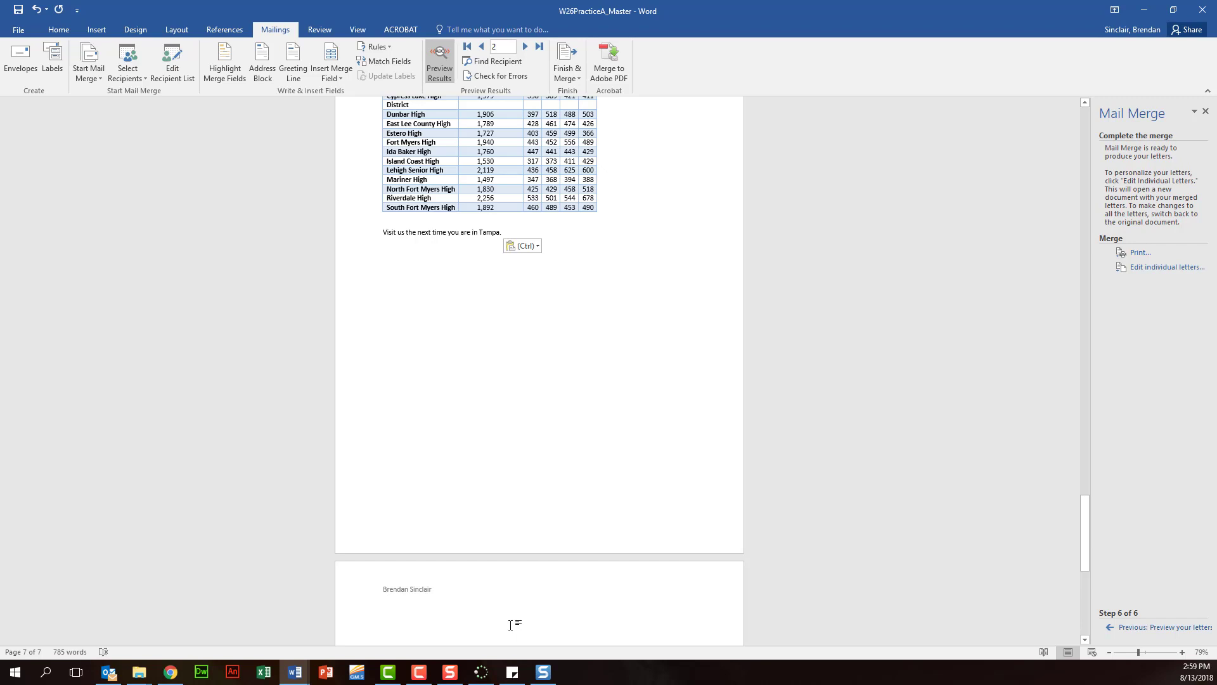
pyautogui.click(484, 582)
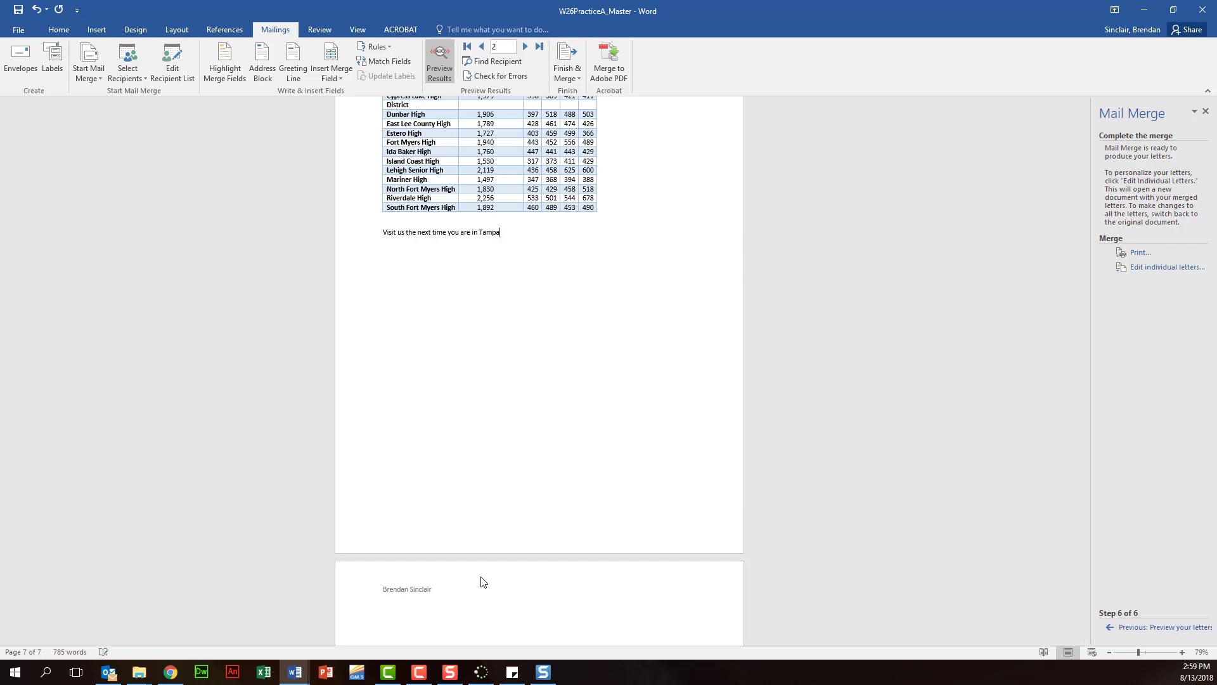
pyautogui.scroll(-7, 483, 582)
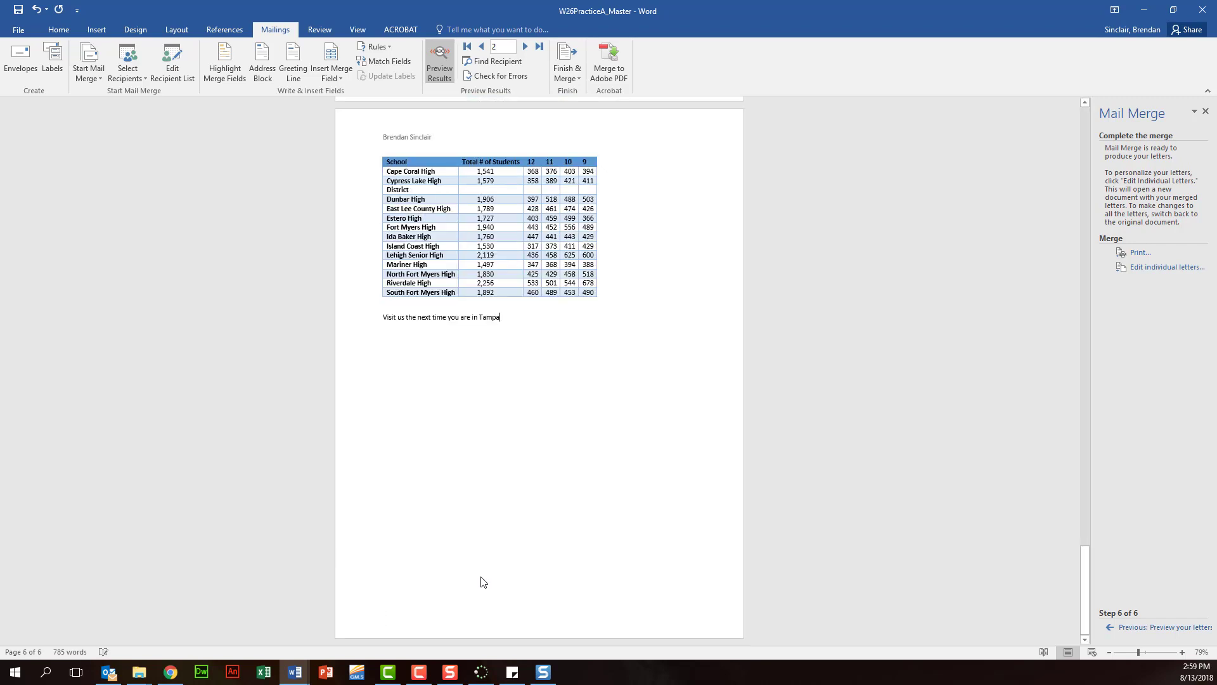